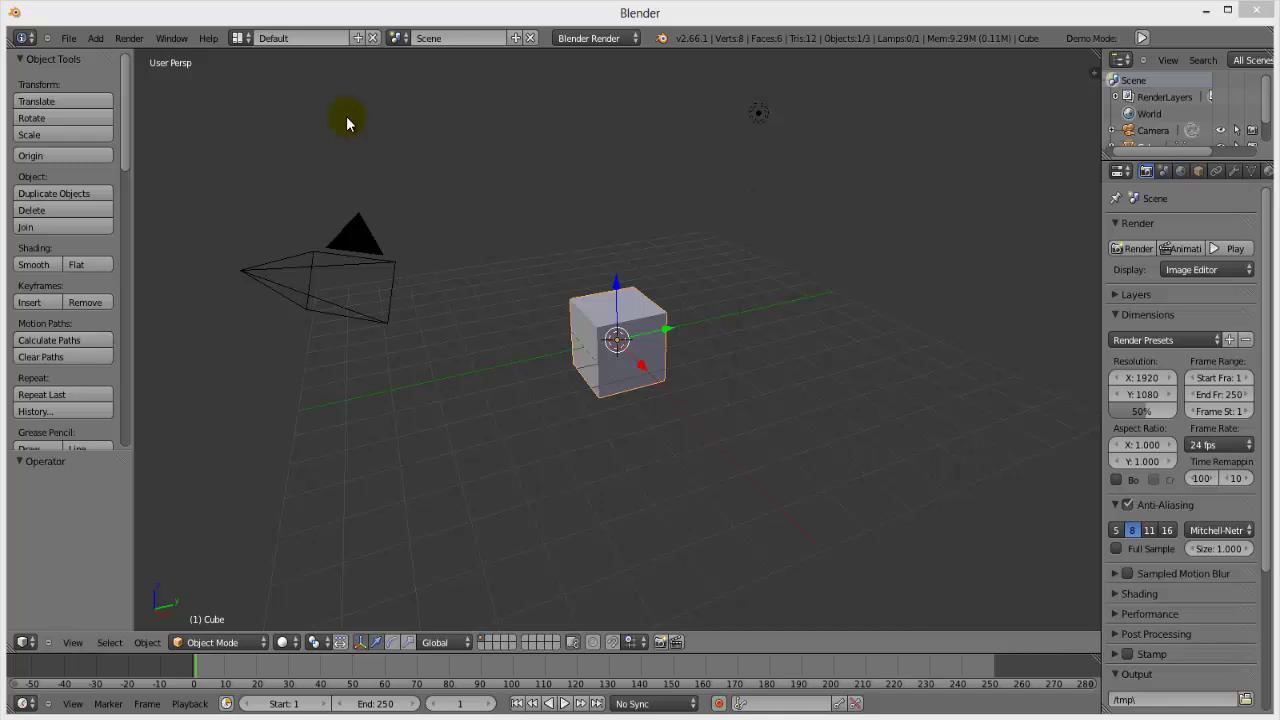
Turn on the Screencast Keys display from the 3D view's properties sidebar
mouse_move(130, 281)
mouse_down()
mouse_move(267, 263)
mouse_move(108, 275)
mouse_up()
scroll(266, 269, down, 8)
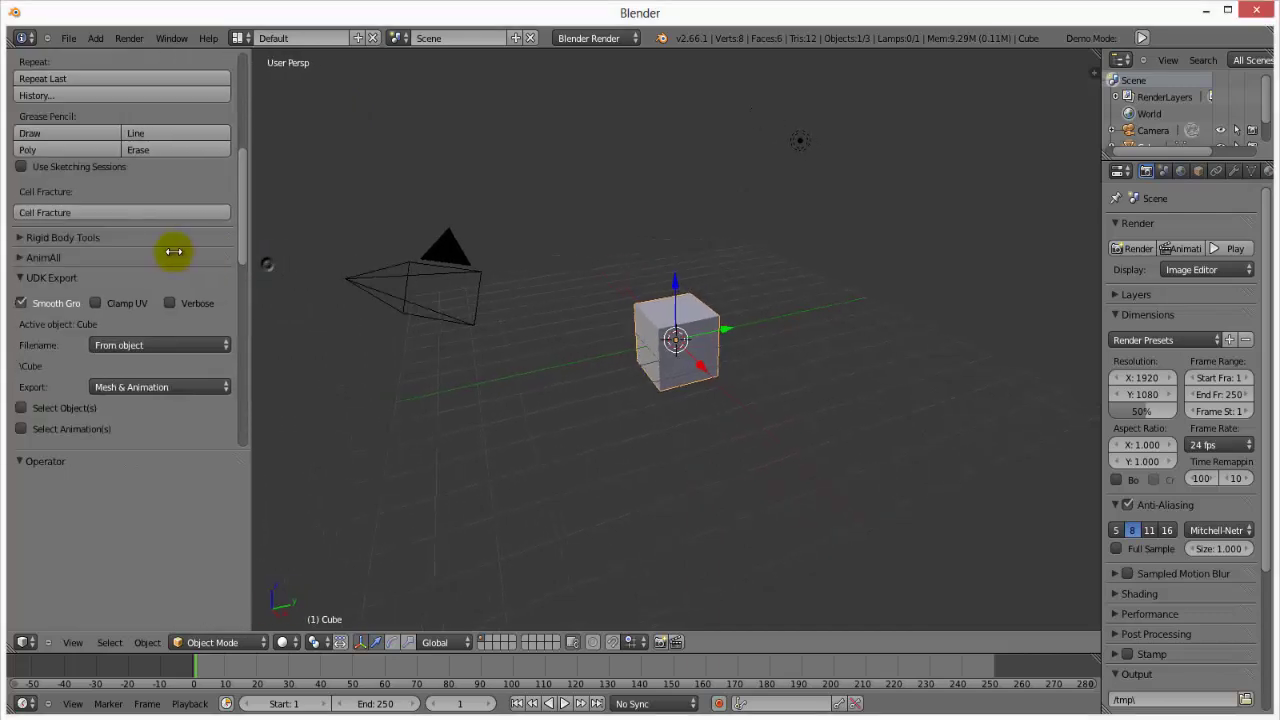
key(n)
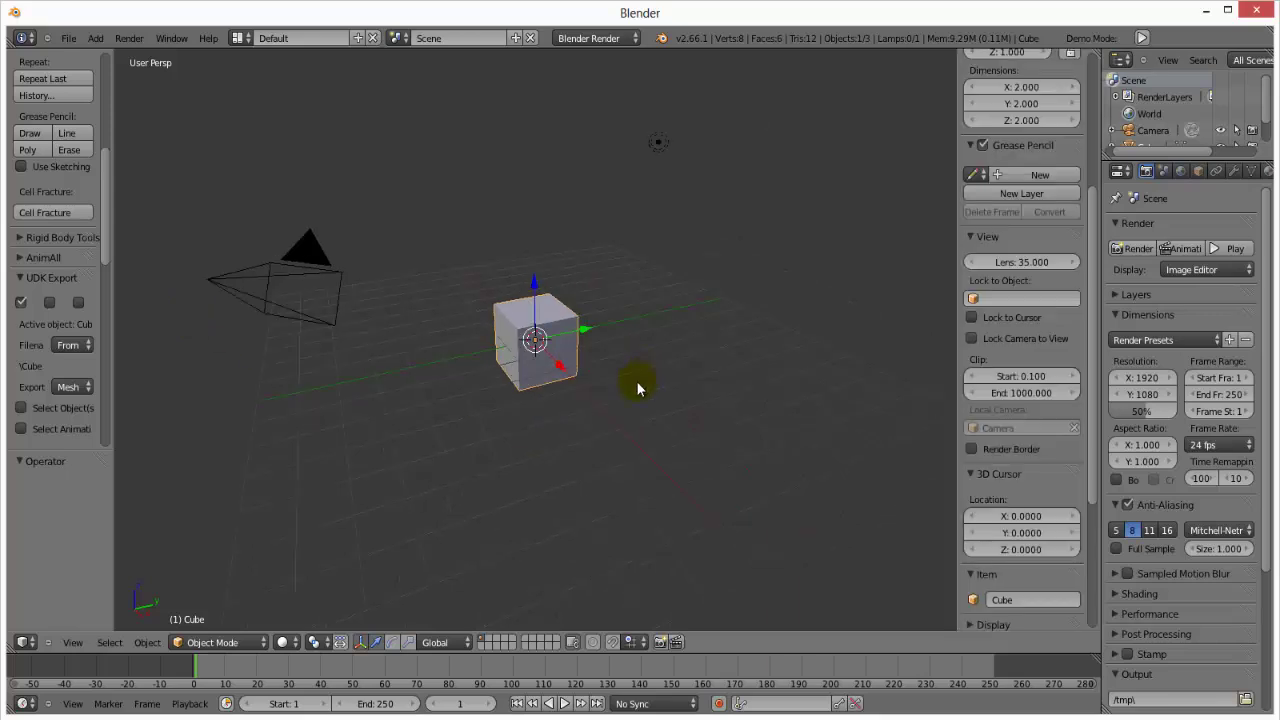
scroll(1070, 600, down, 5)
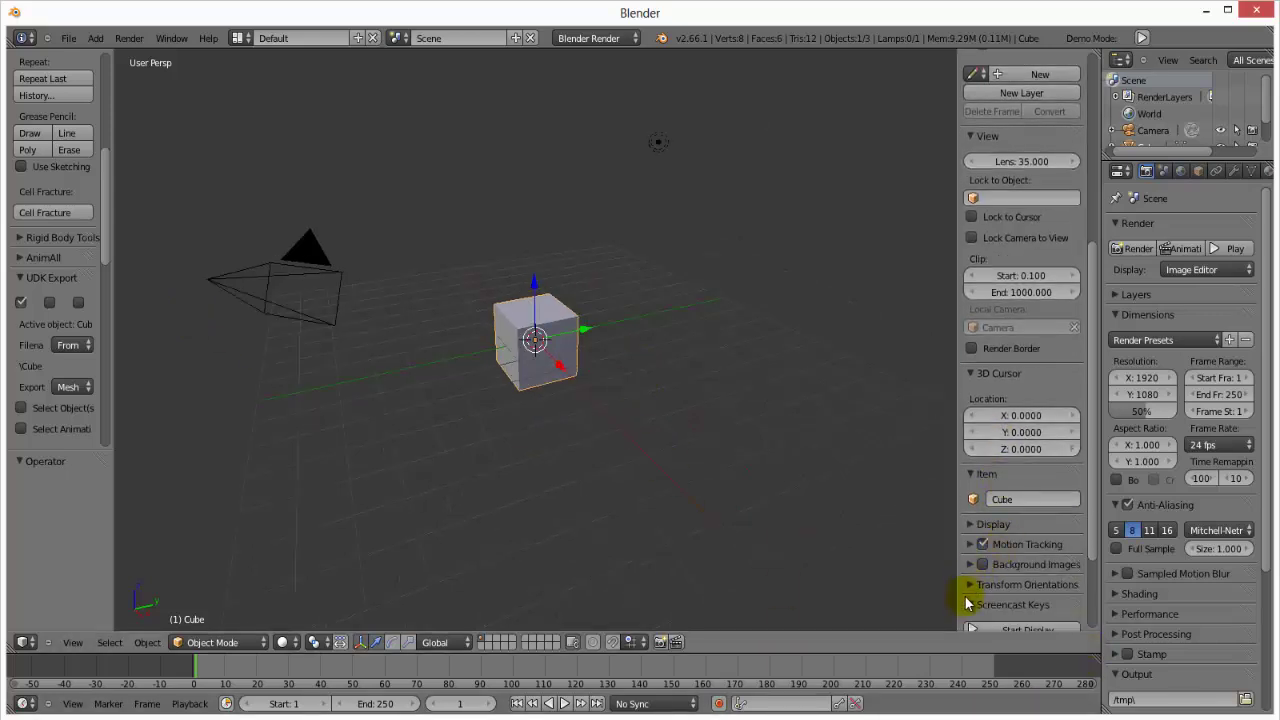
click(995, 629)
Hide the sidebar and collapse the tool shelf so the 3D view fills the width
key(n)
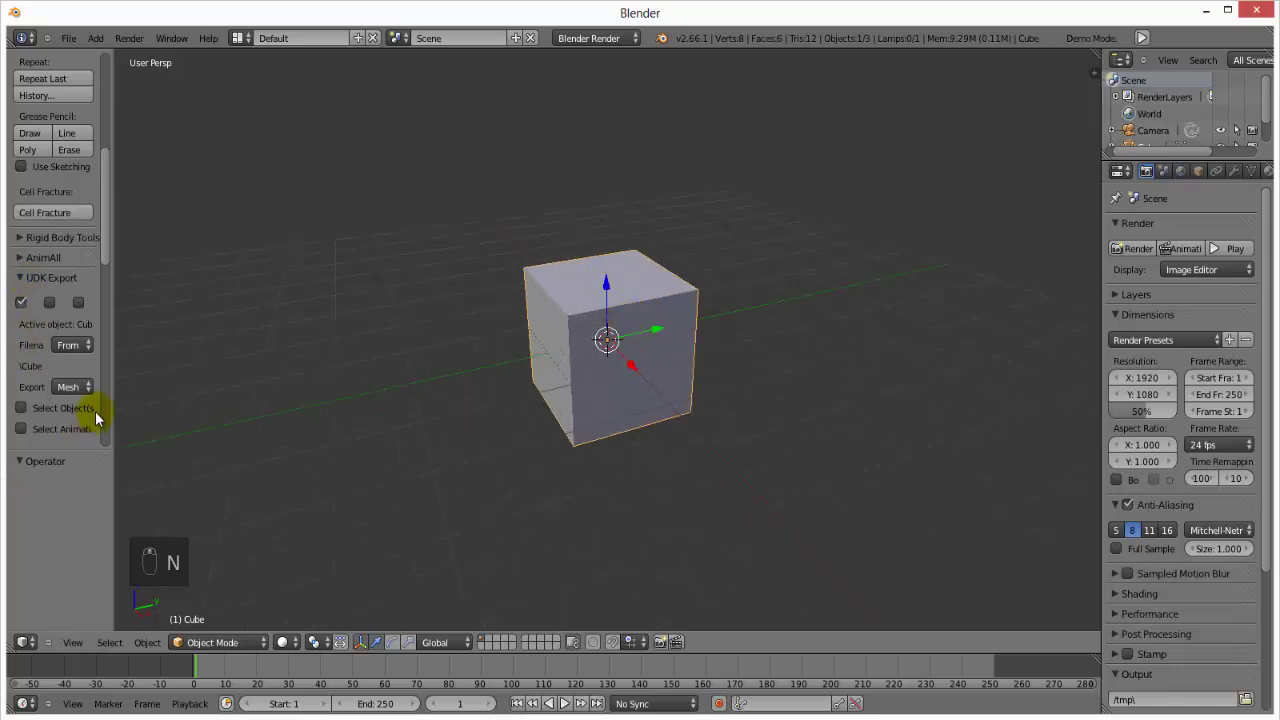
drag(113, 410, 131, 410)
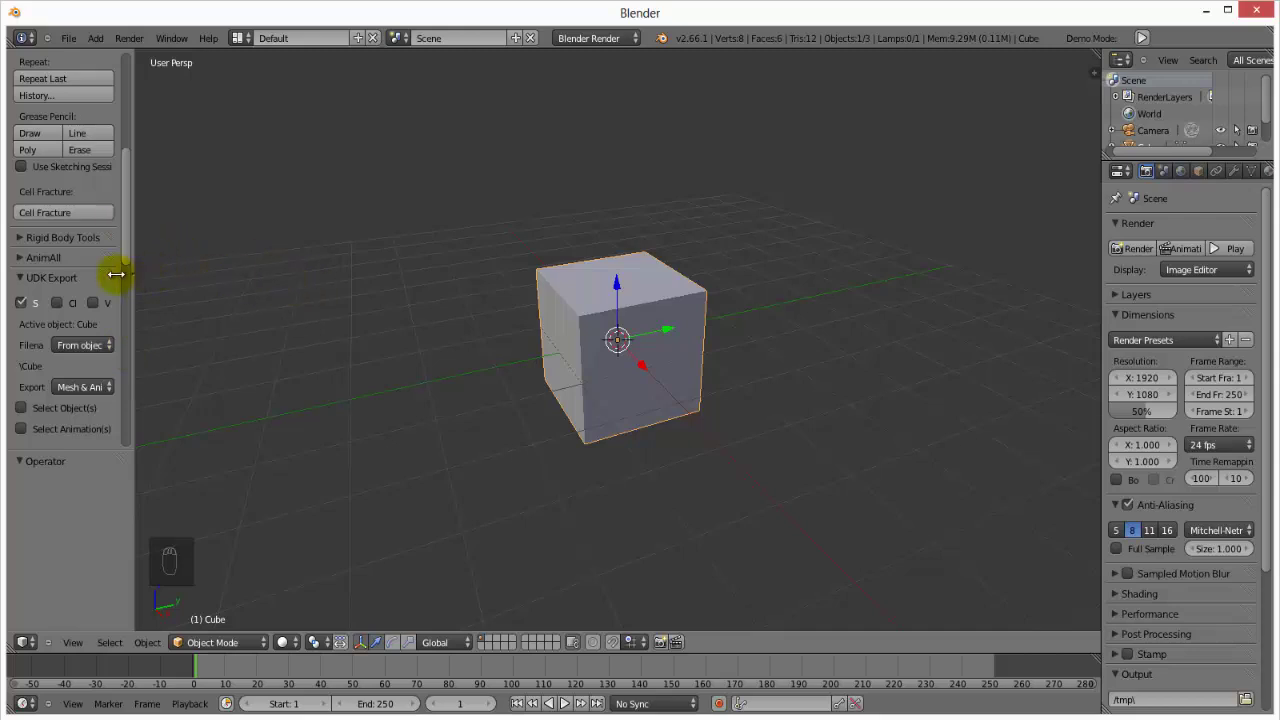
drag(116, 274, 3, 266)
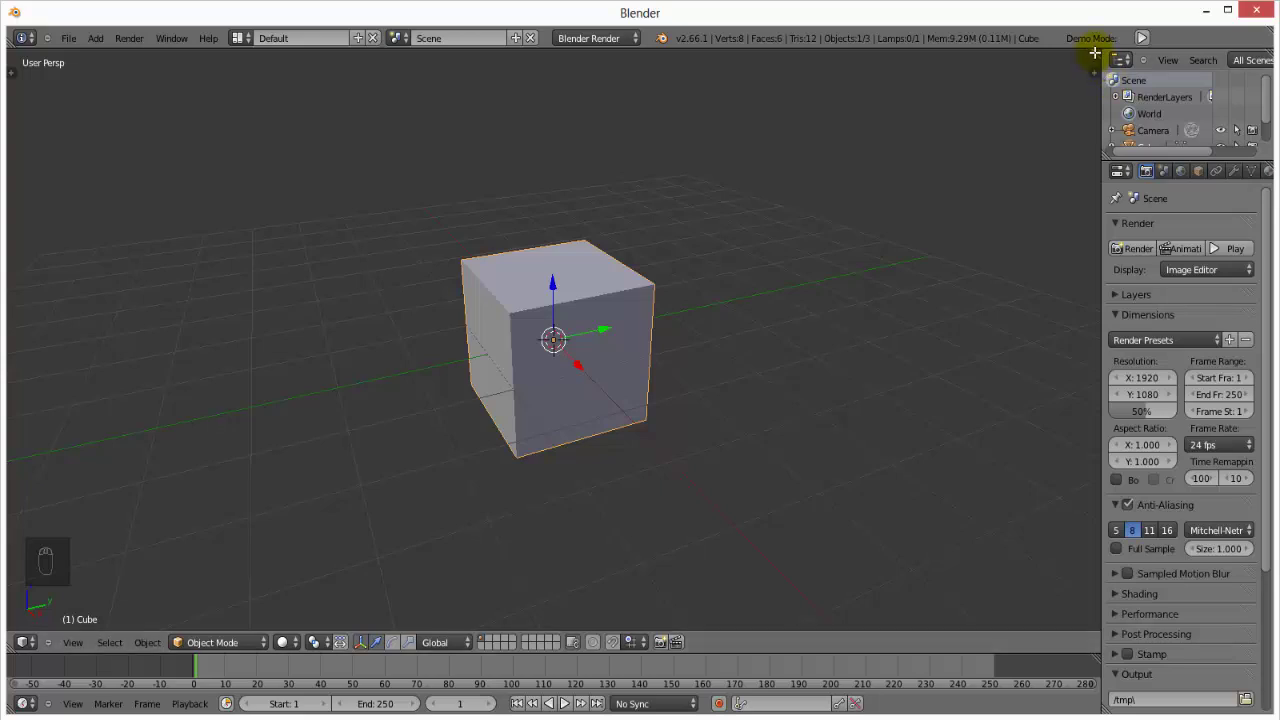
Split the 3D view and make the wider left area a Movie Clip Editor with its tool and properties regions hidden
drag(1095, 52, 422, 100)
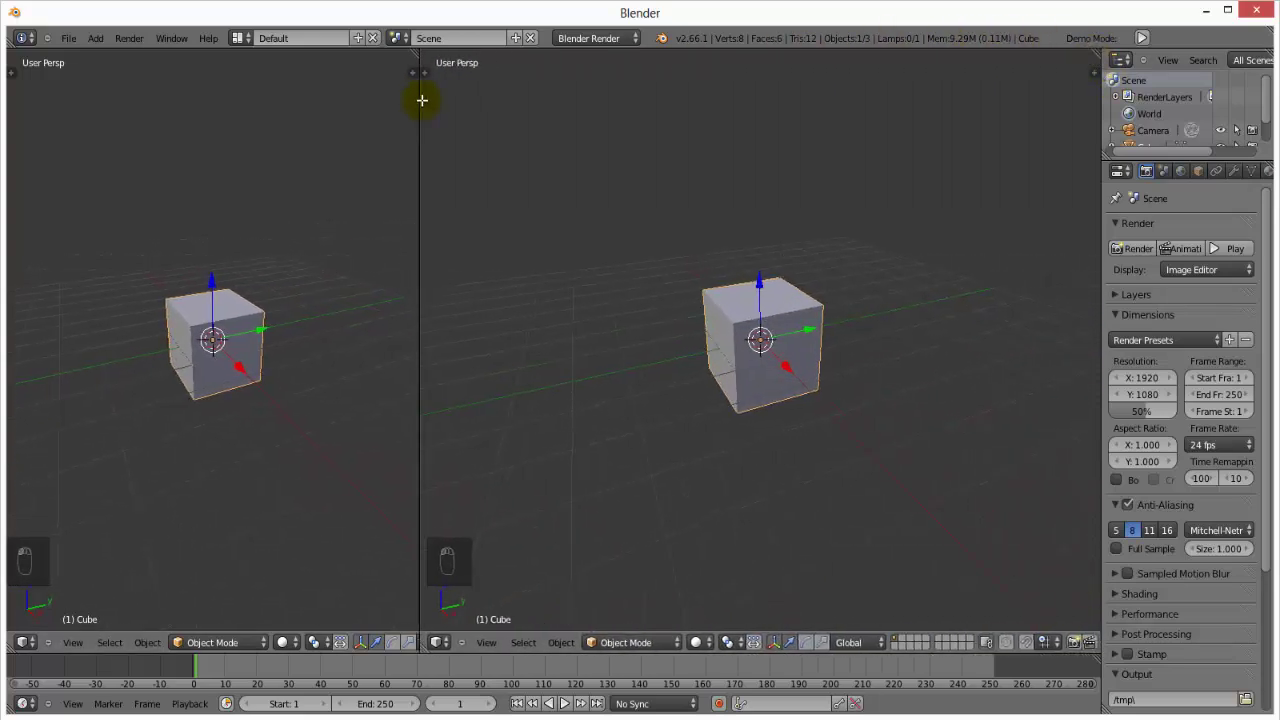
drag(422, 100, 538, 62)
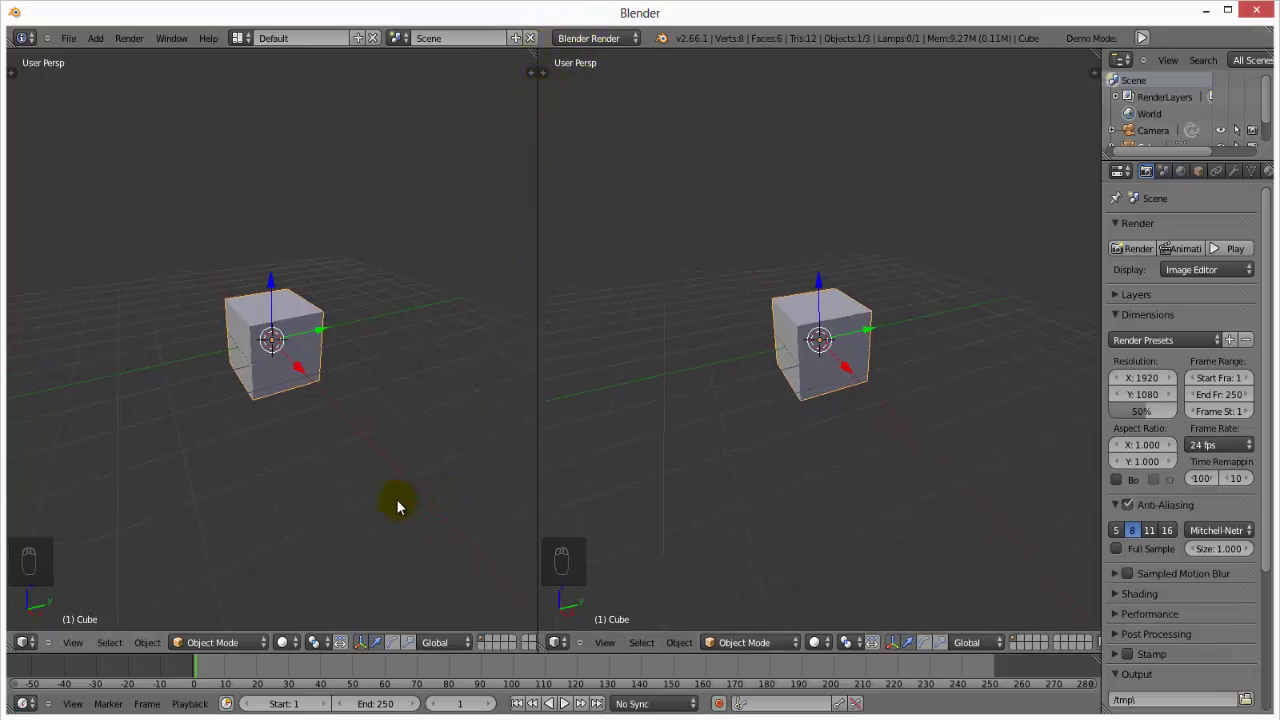
click(25, 642)
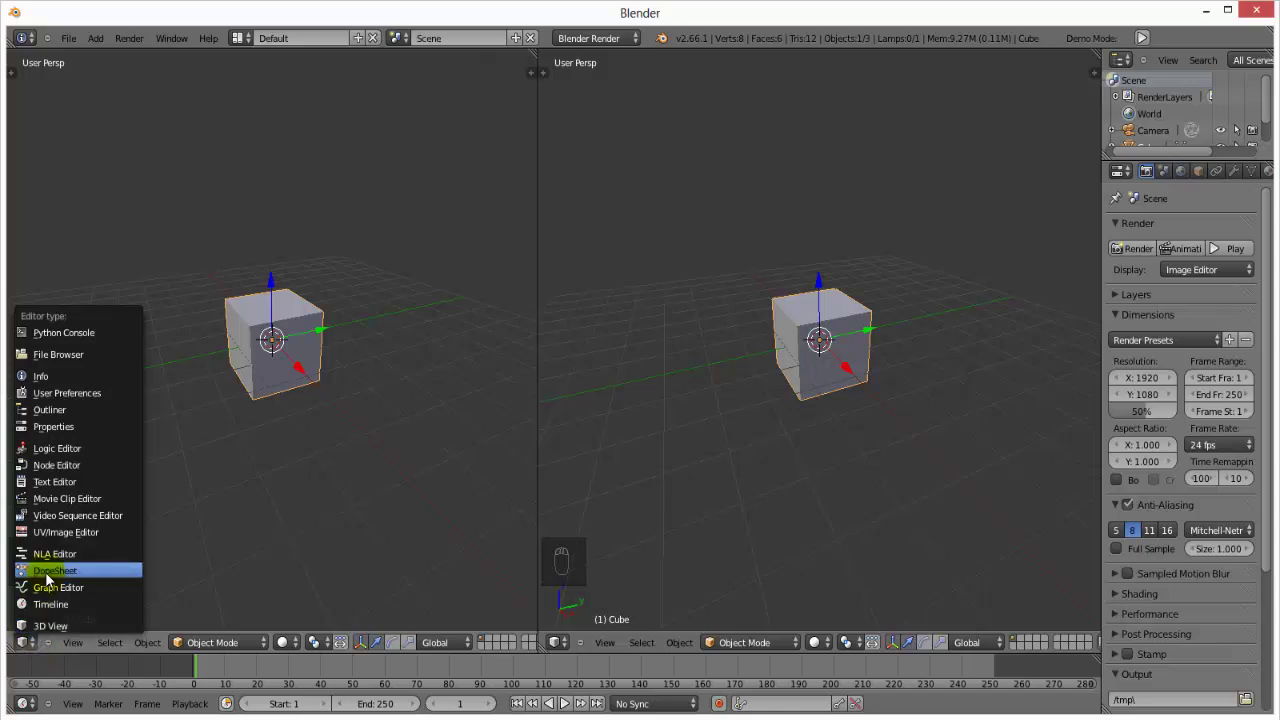
click(66, 503)
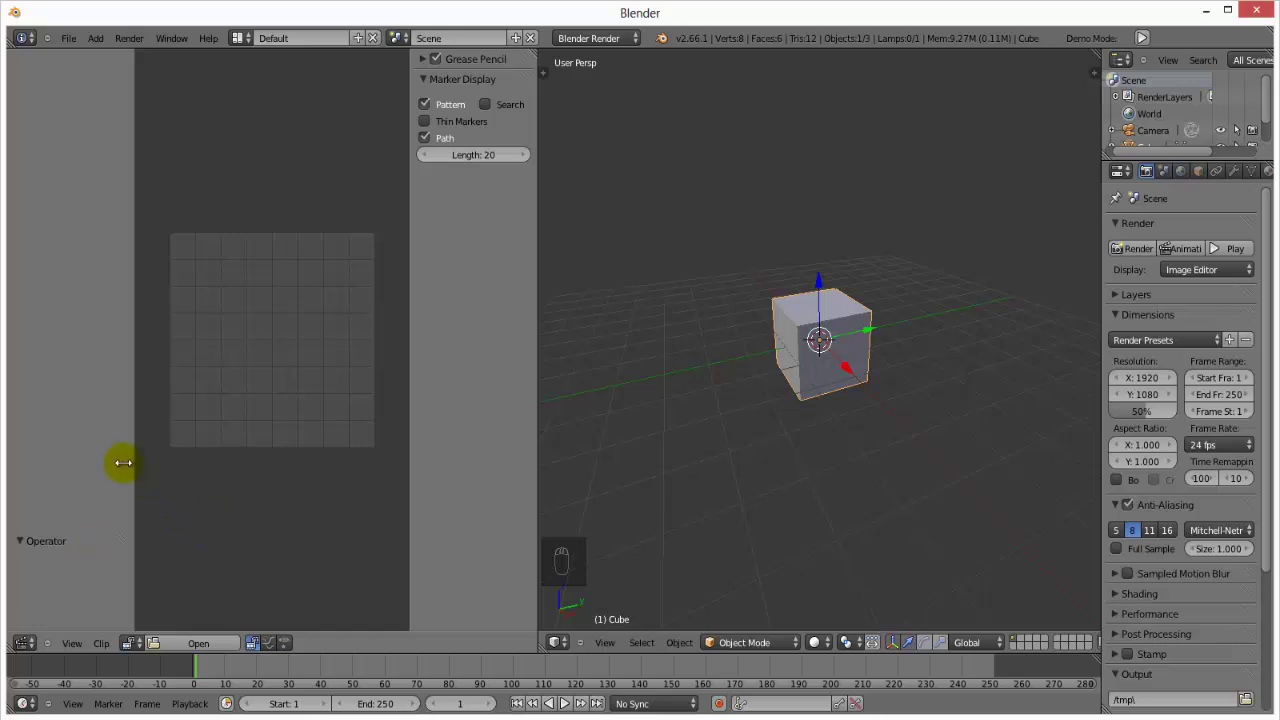
drag(119, 465, 28, 480)
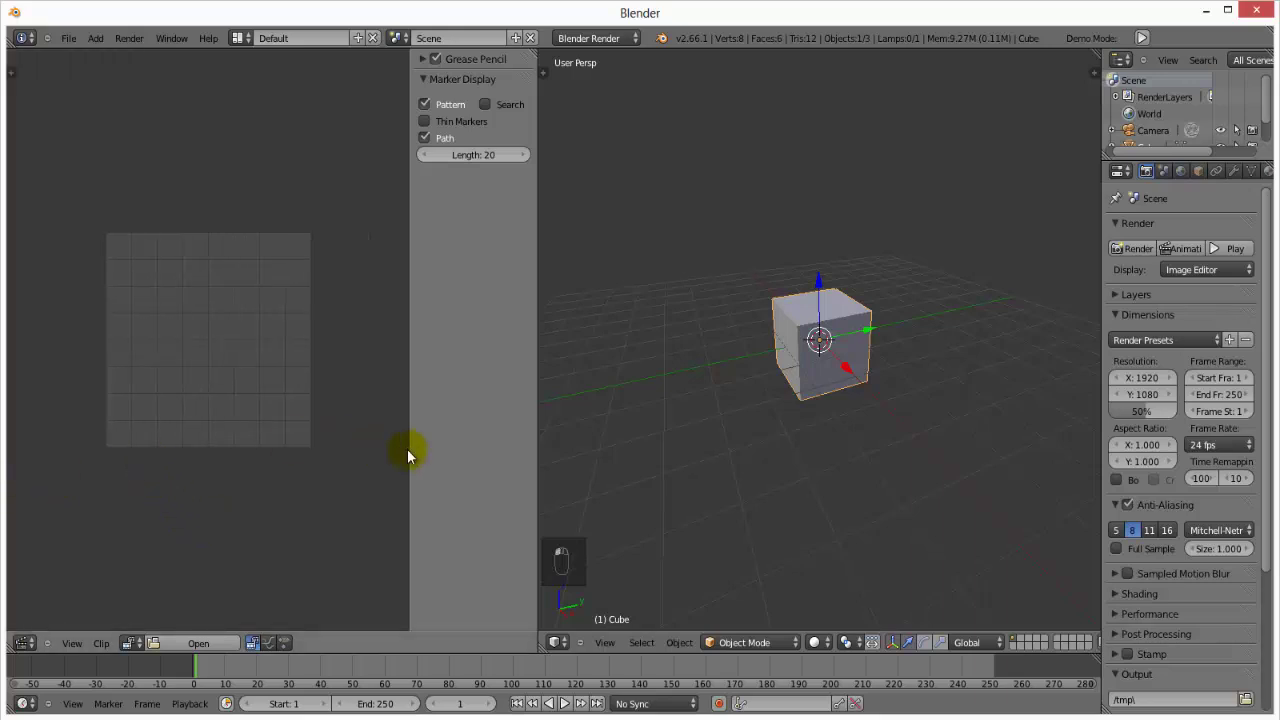
drag(412, 447, 620, 449)
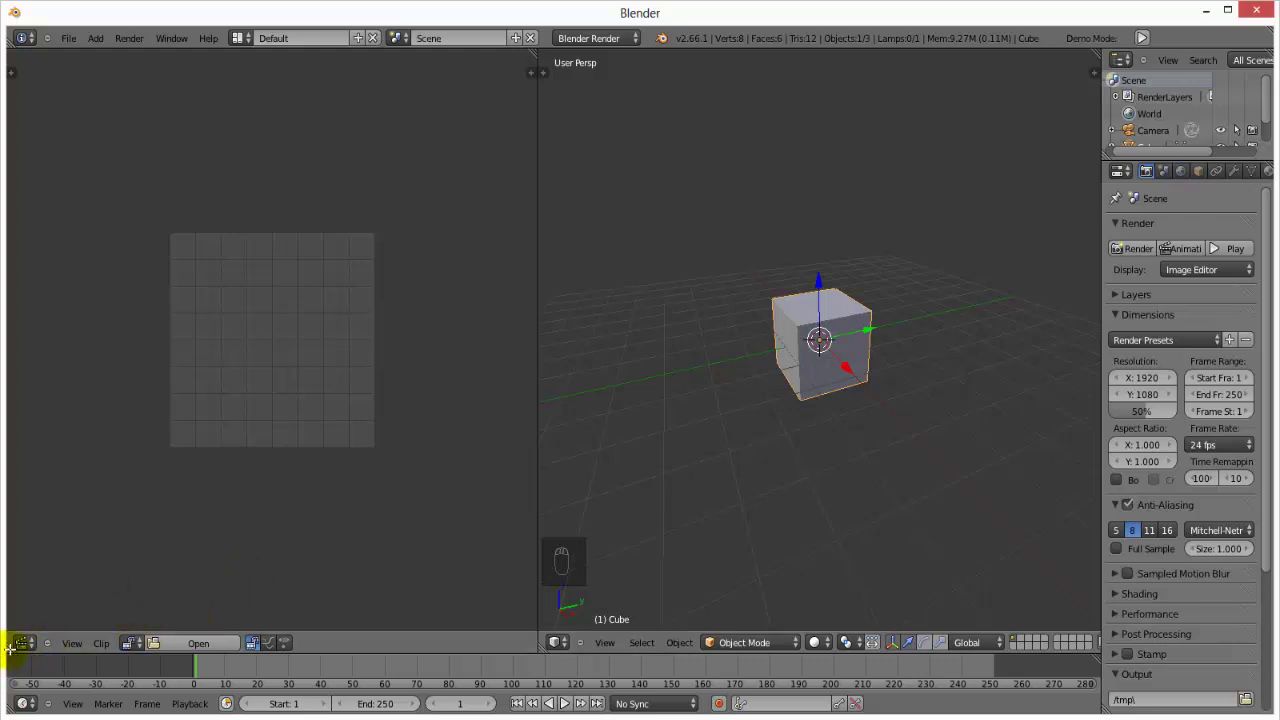
Split off a DopeSheet area below the Movie Clip Editor
drag(8, 636, 69, 417)
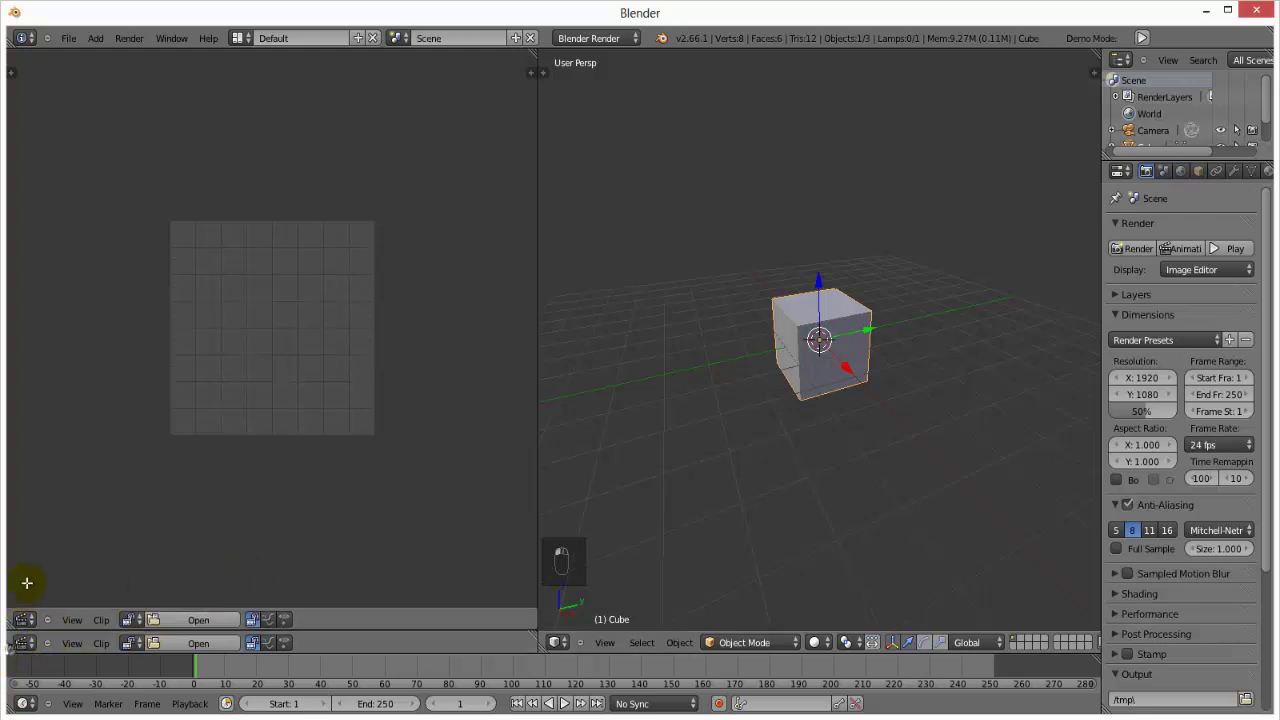
click(22, 643)
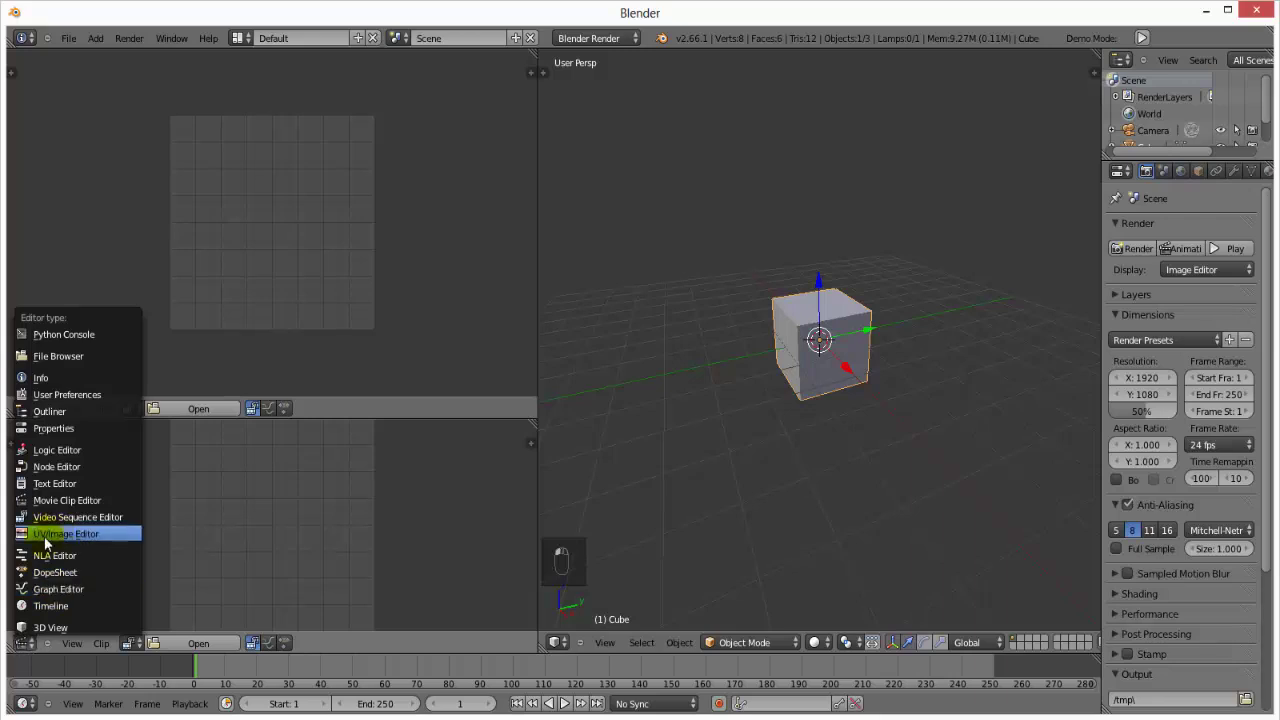
click(48, 570)
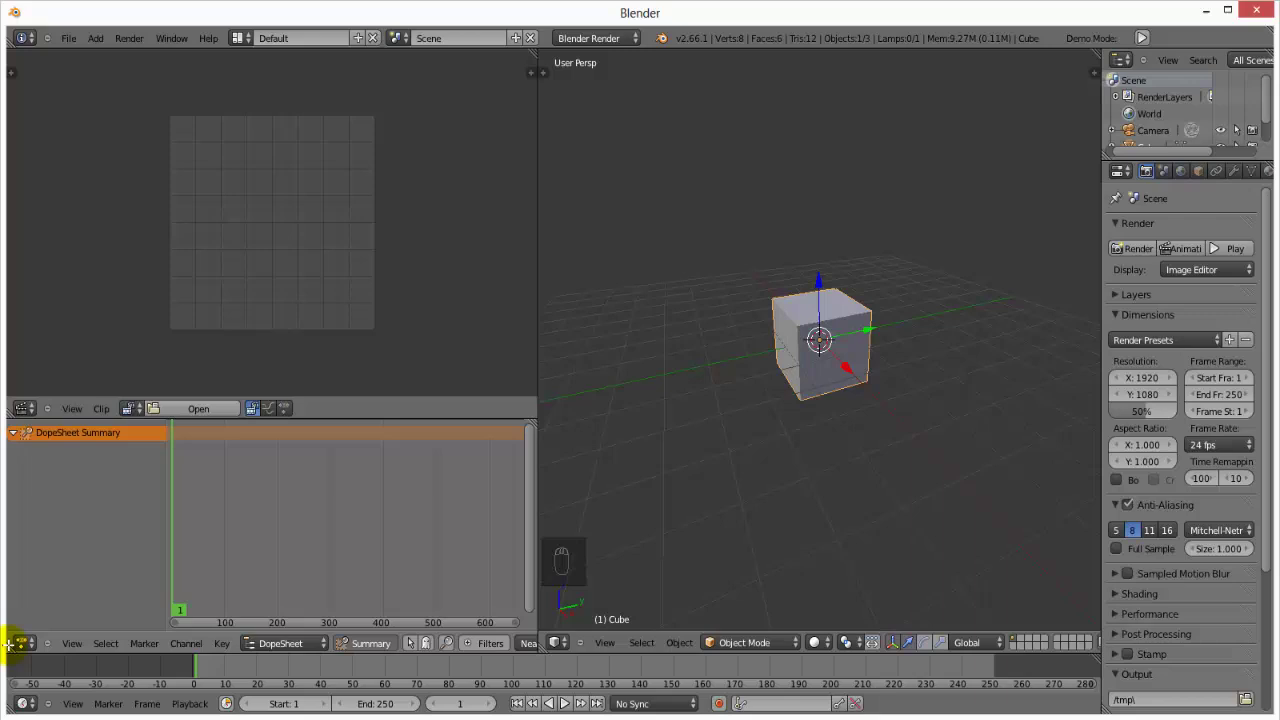
Add an NLA Editor under the DopeSheet and resize the three stacked areas
drag(8, 643, 37, 520)
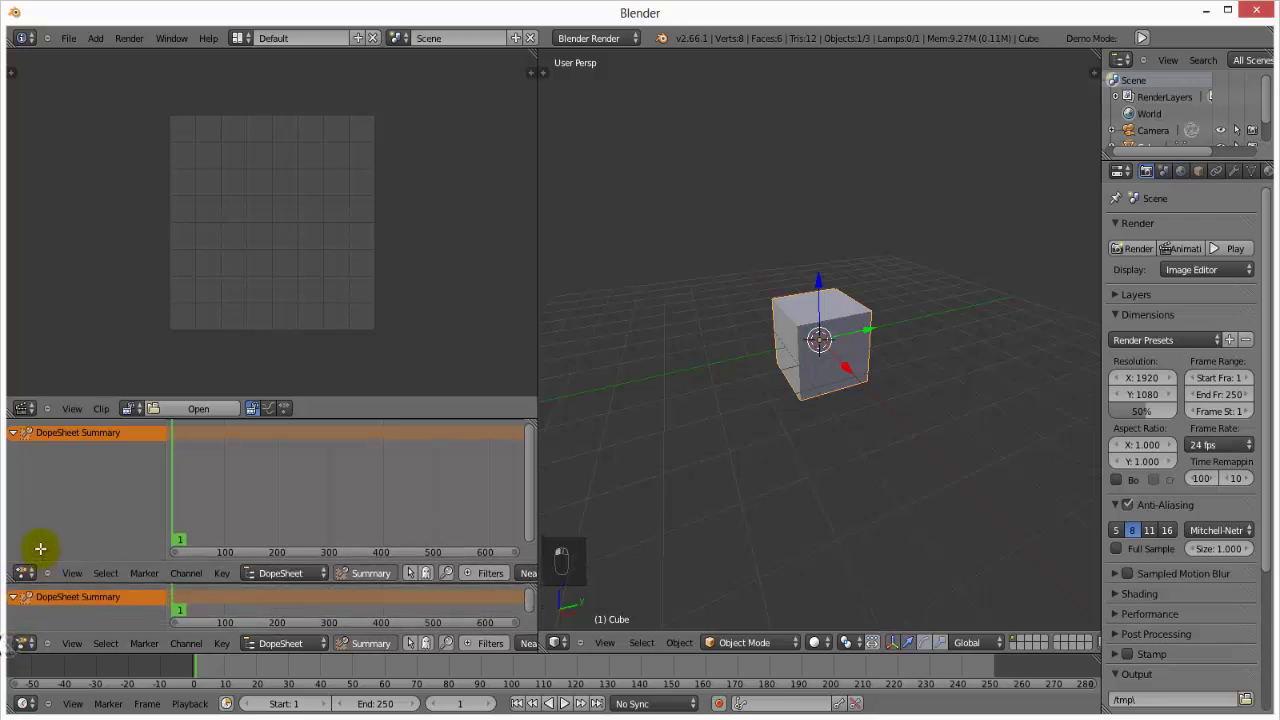
click(30, 650)
click(57, 552)
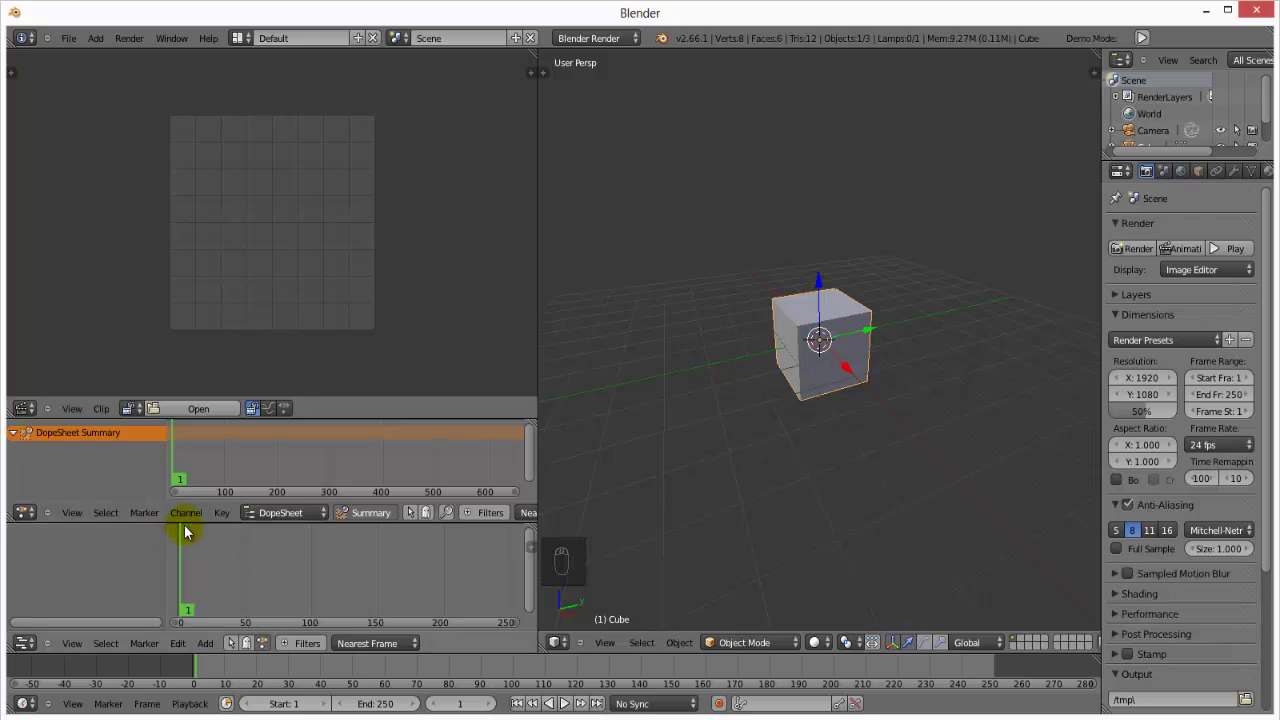
drag(183, 524, 182, 566)
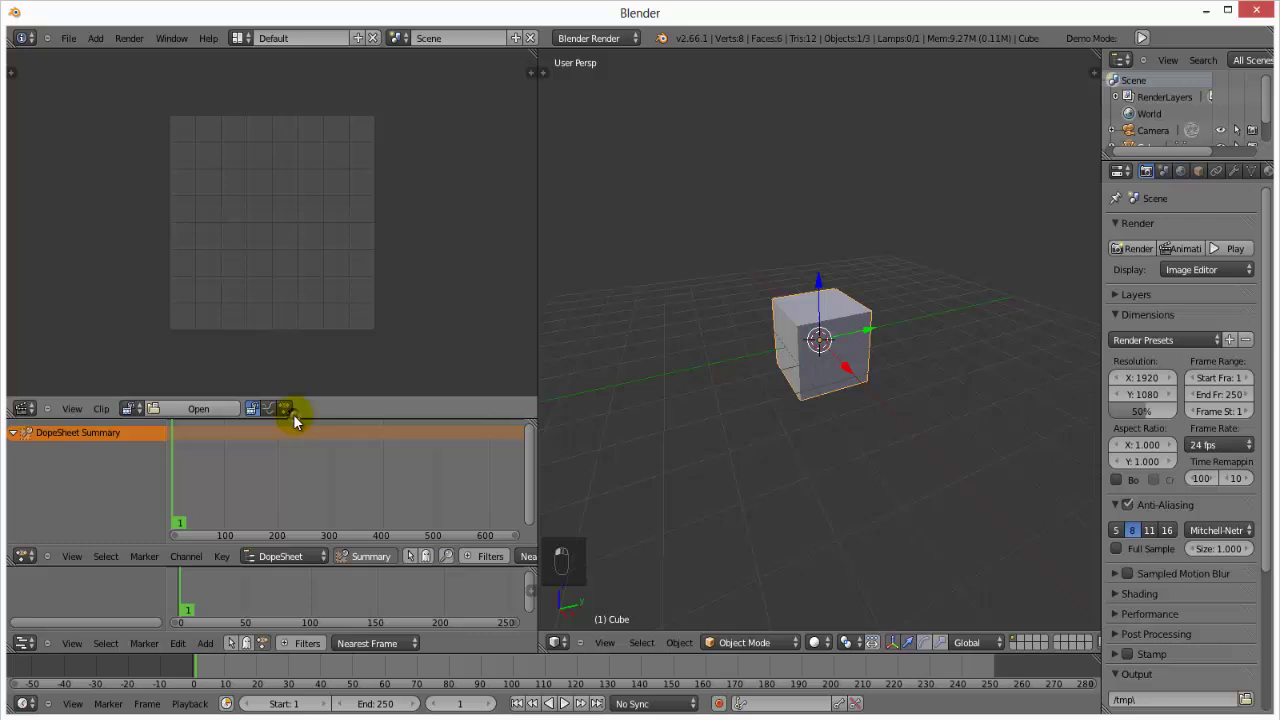
drag(295, 418, 8, 466)
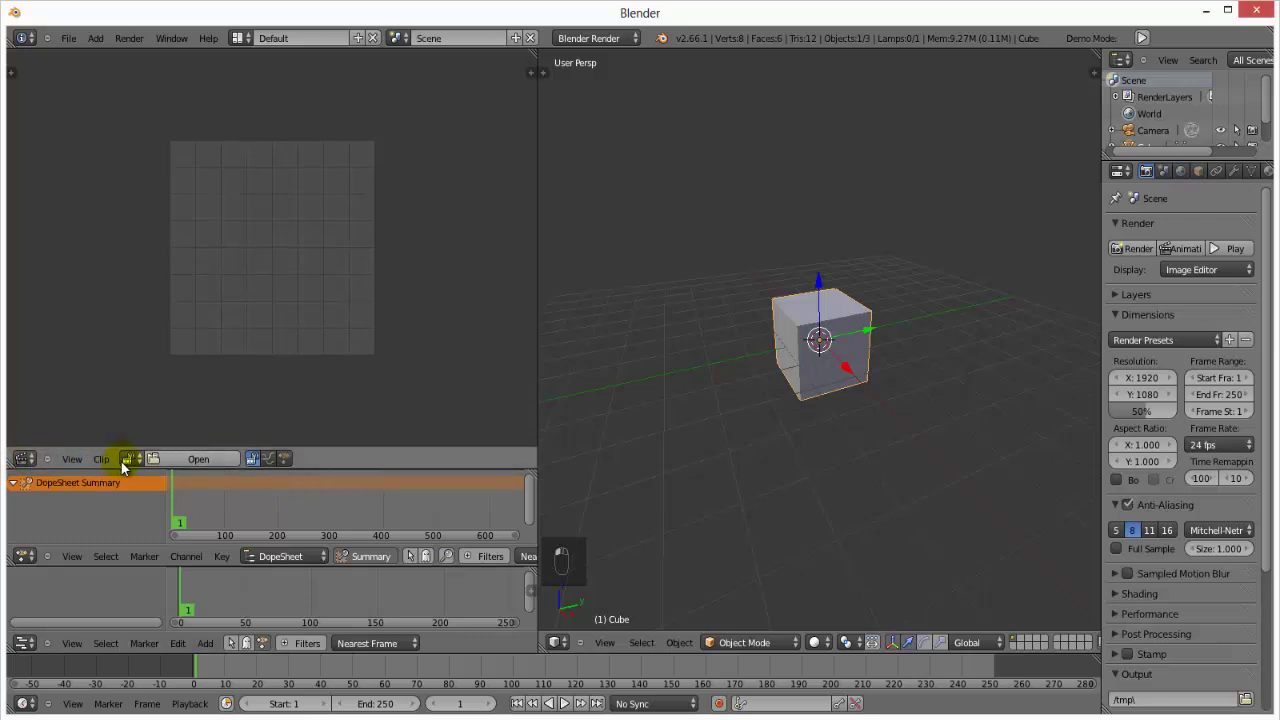
Load the Braun Battle of the Year recap video from General Videos as a clip
click(185, 460)
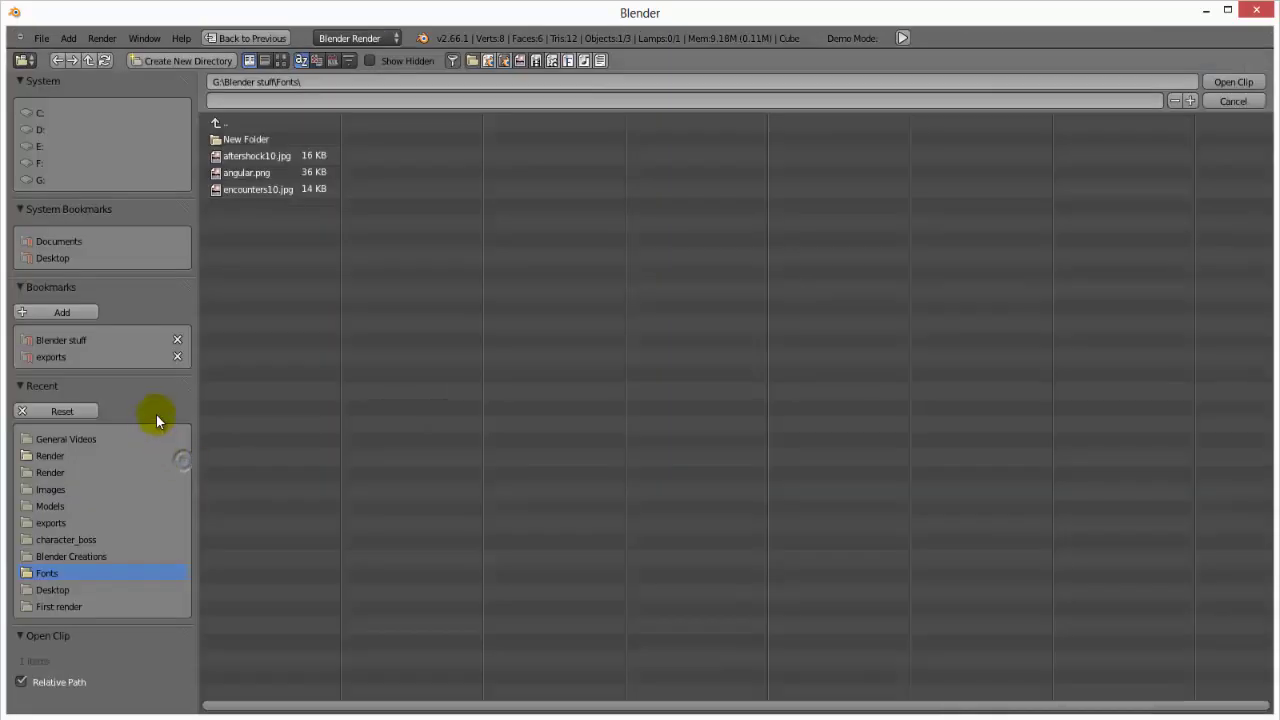
click(53, 441)
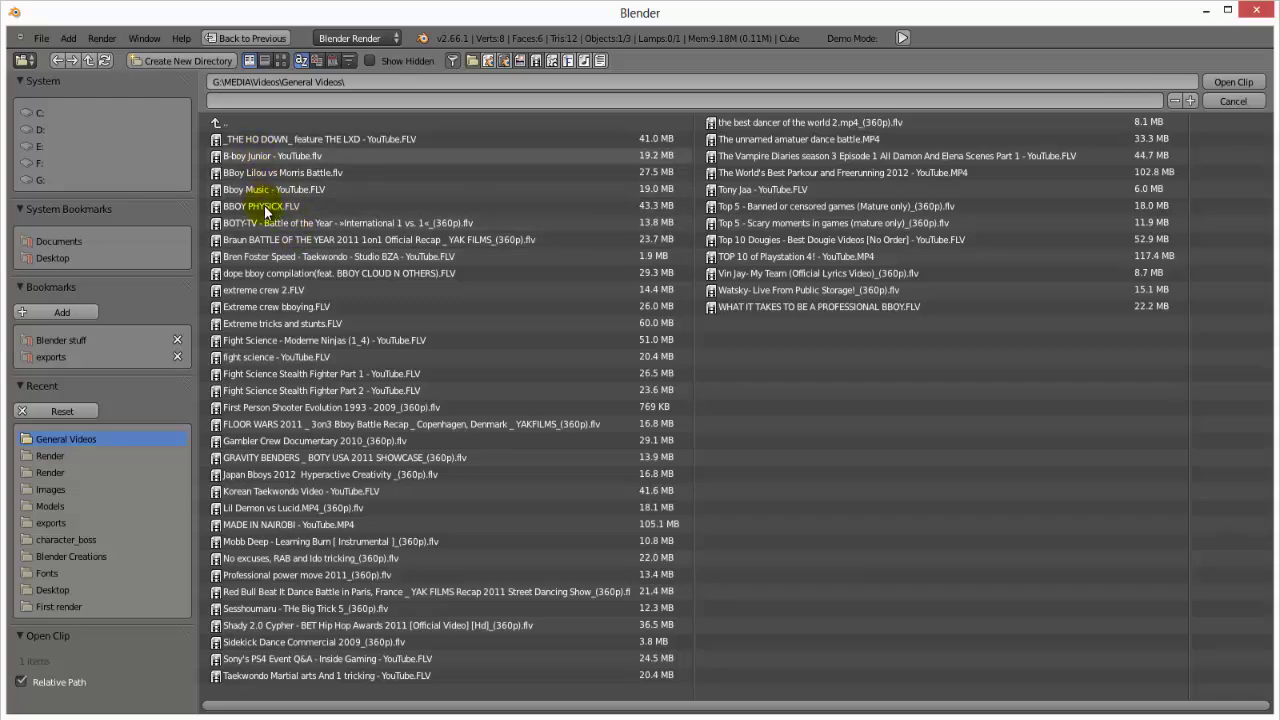
click(268, 242)
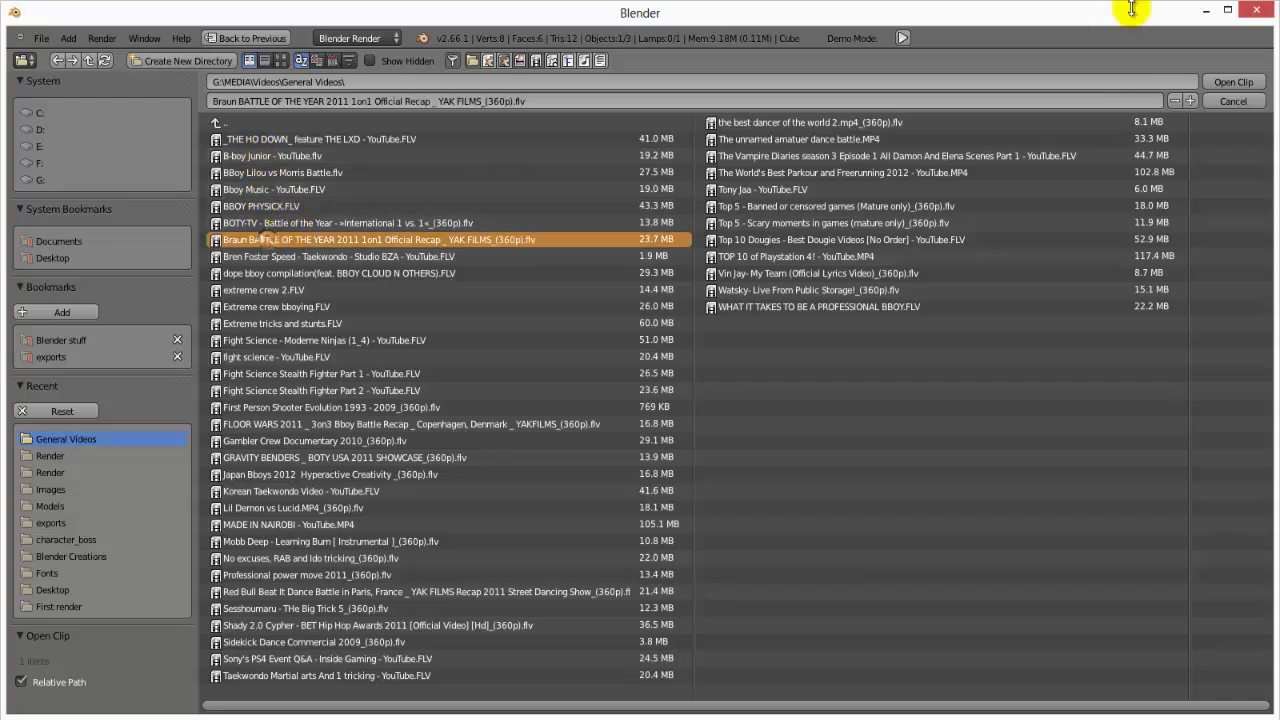
click(1233, 82)
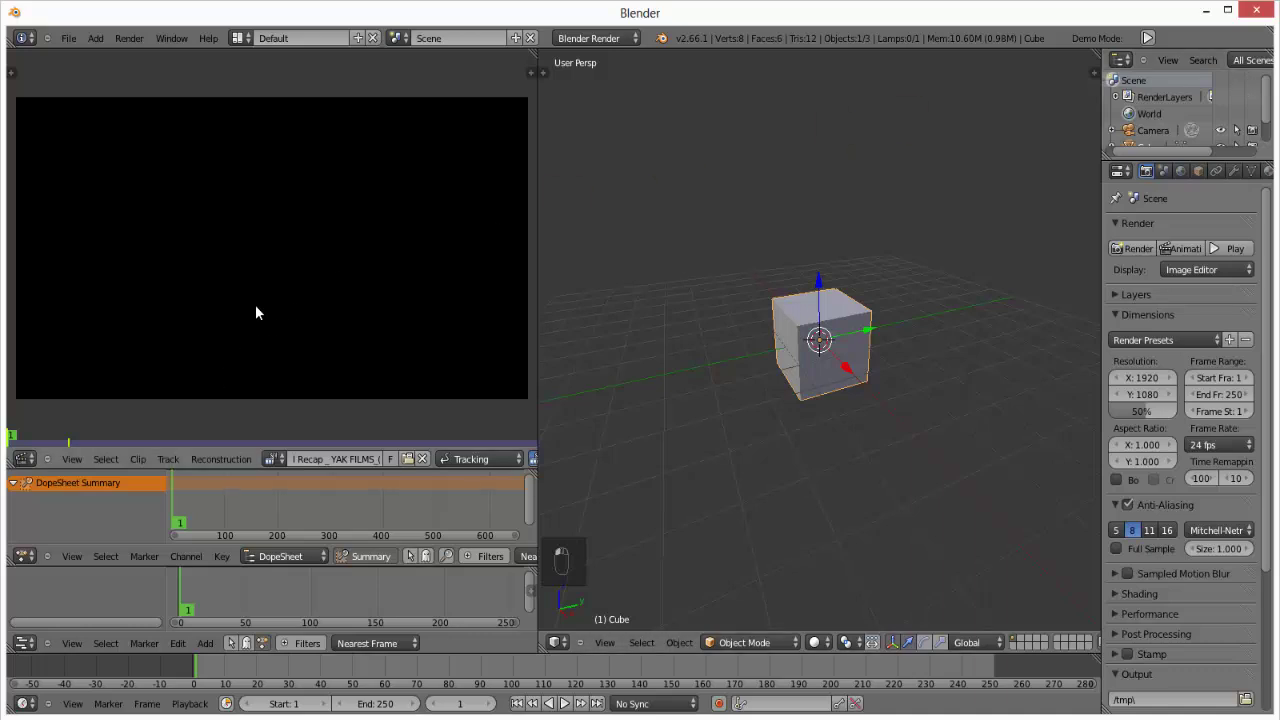
Preview the recap clip by scrubbing and a short Alt+A playback
scroll(188, 380, down, 1)
drag(20, 436, 231, 437)
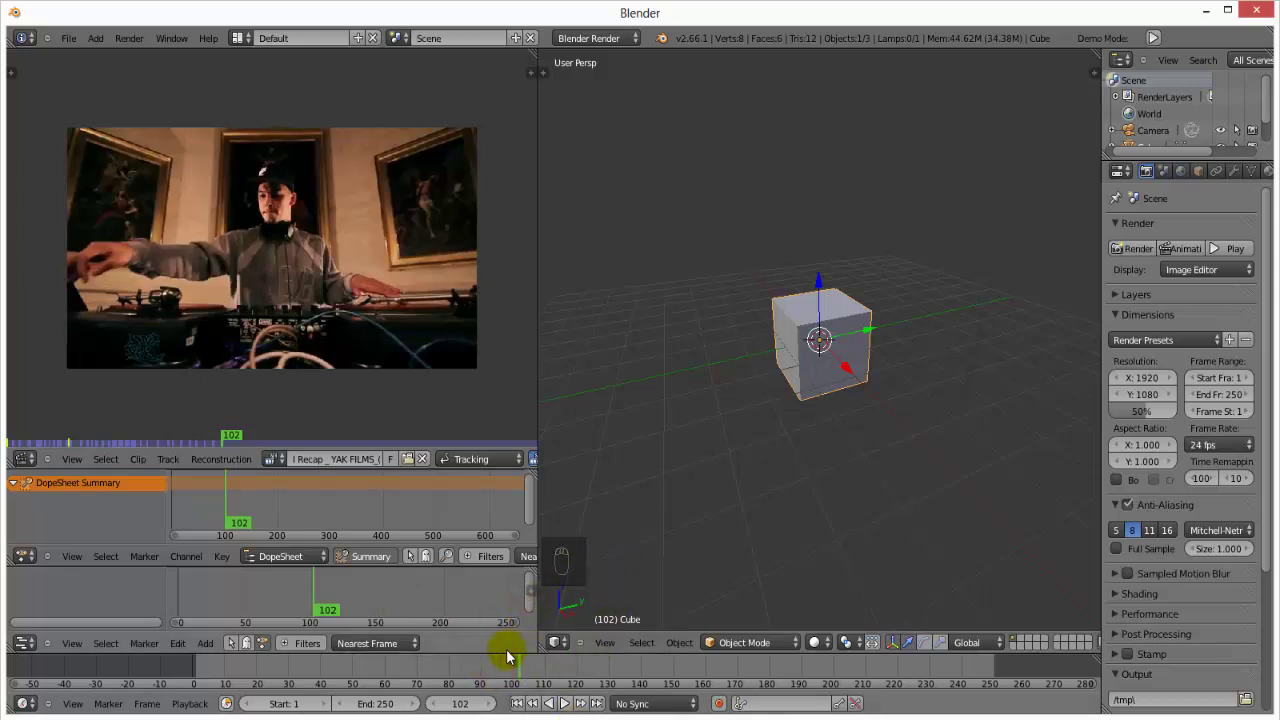
key(alt+a)
key(alt+a)
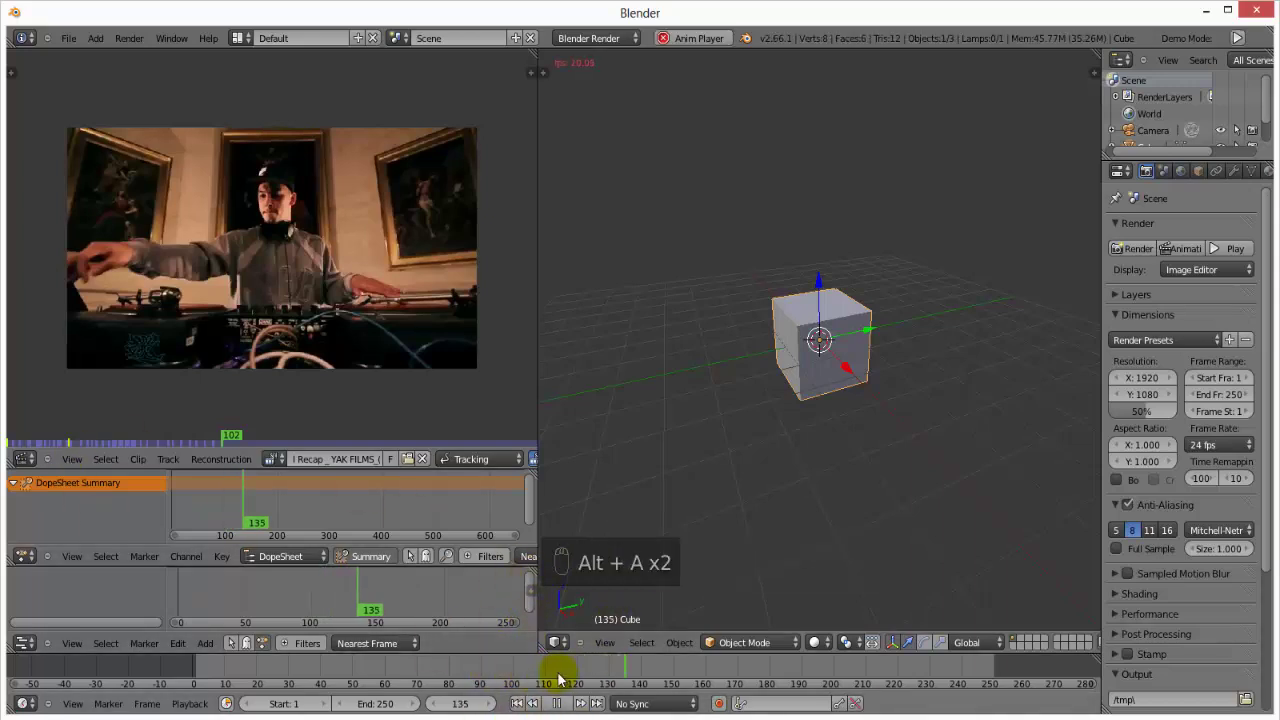
click(557, 703)
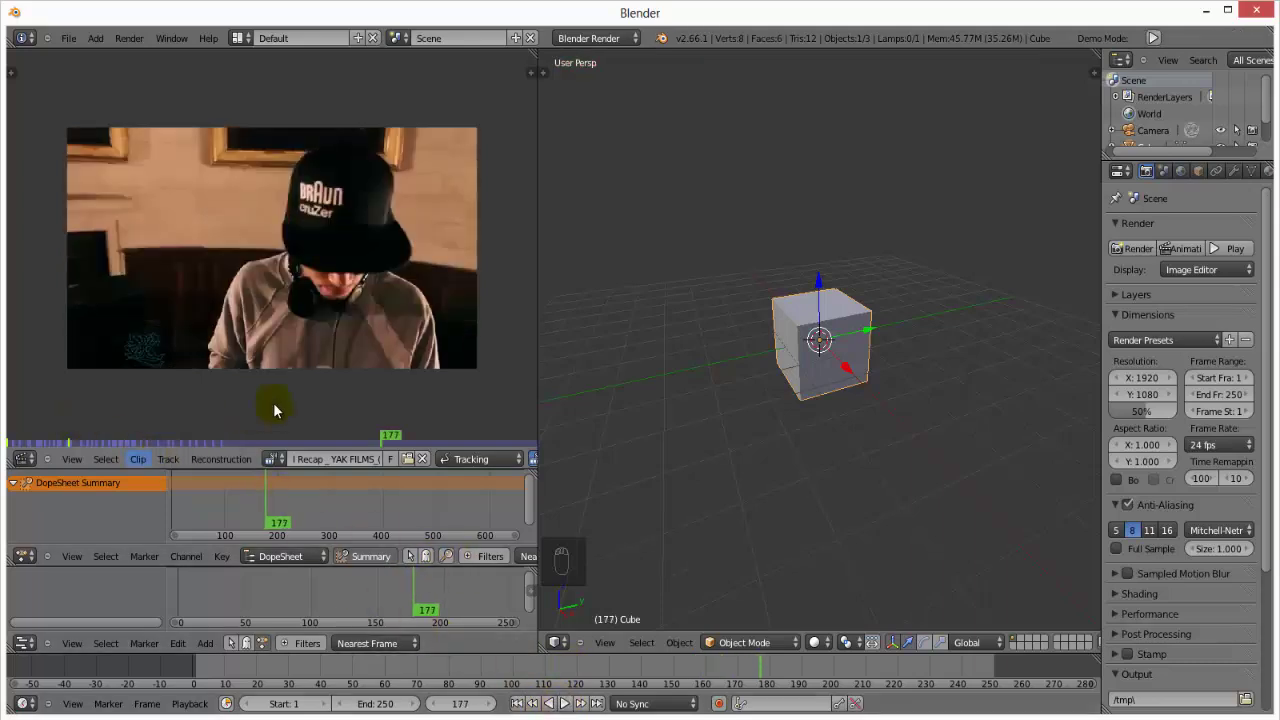
Rewind the clip to frame 0 and play it again
scroll(273, 402, down, 2)
mouse_move(389, 443)
mouse_down()
mouse_move(200, 437)
mouse_move(5, 459)
mouse_up()
key(alt+a)
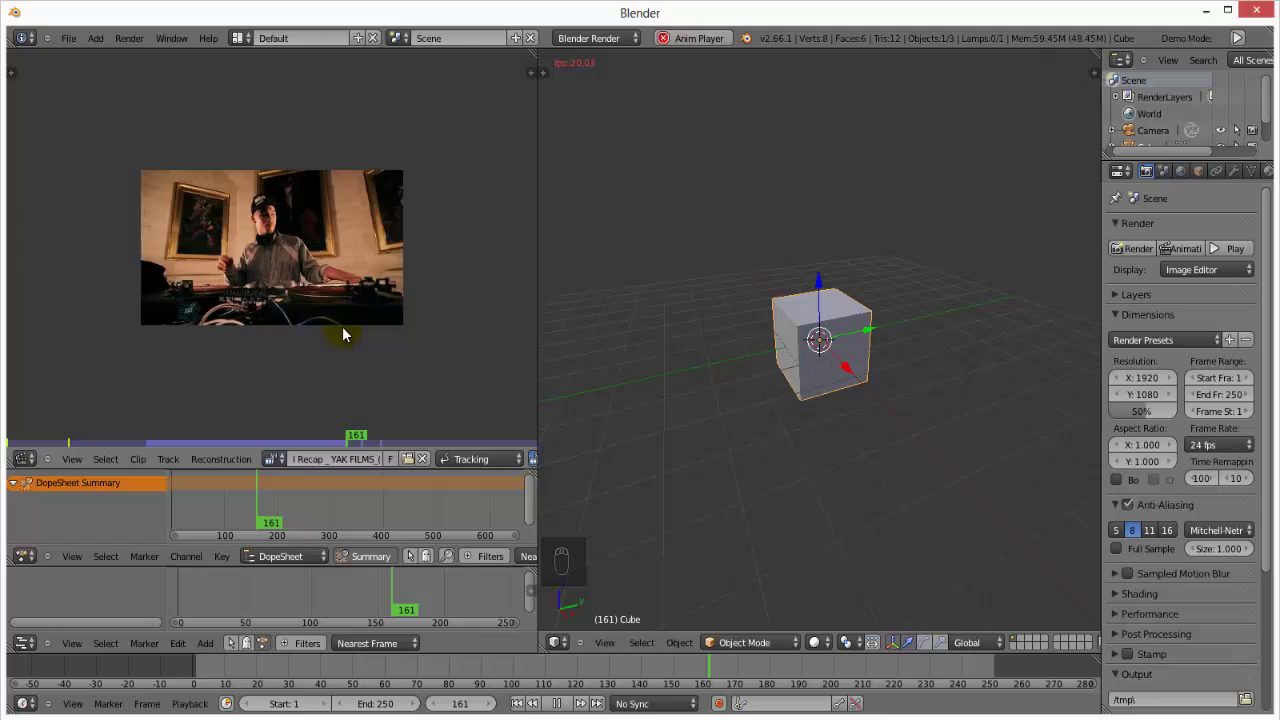
Stop playback and set the scene end frame to 1000
click(557, 705)
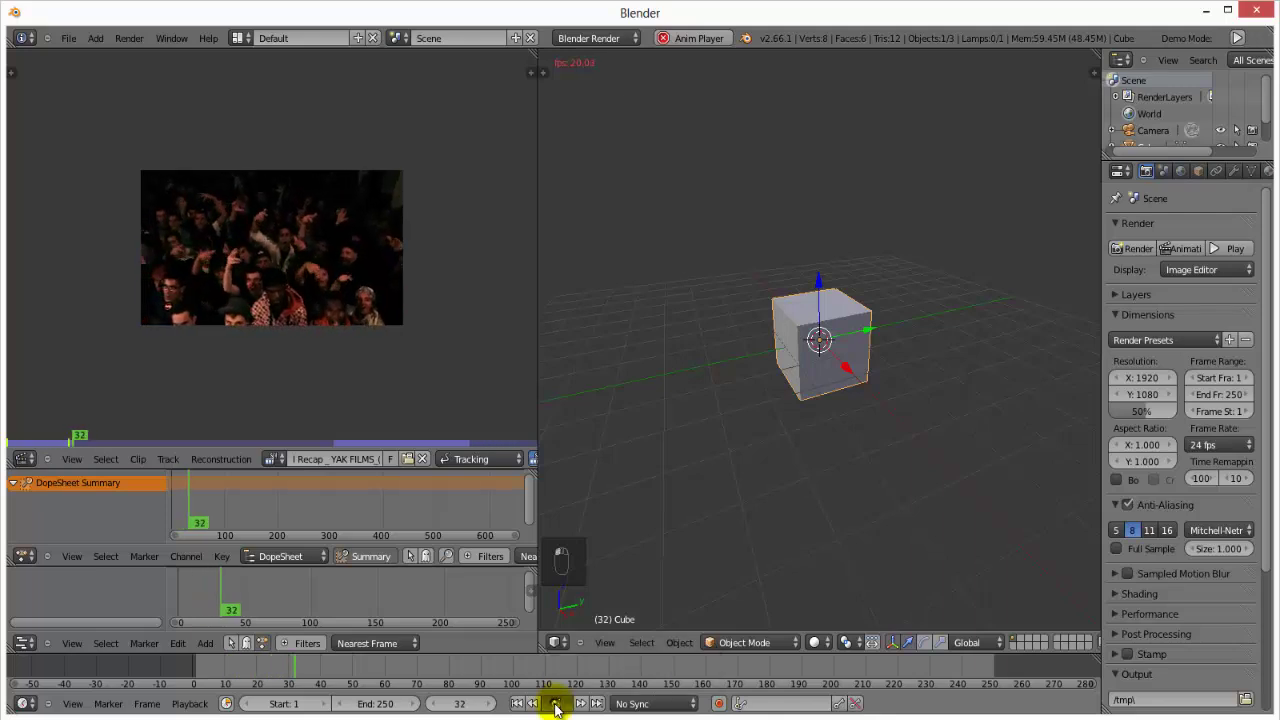
click(377, 705)
text(1)
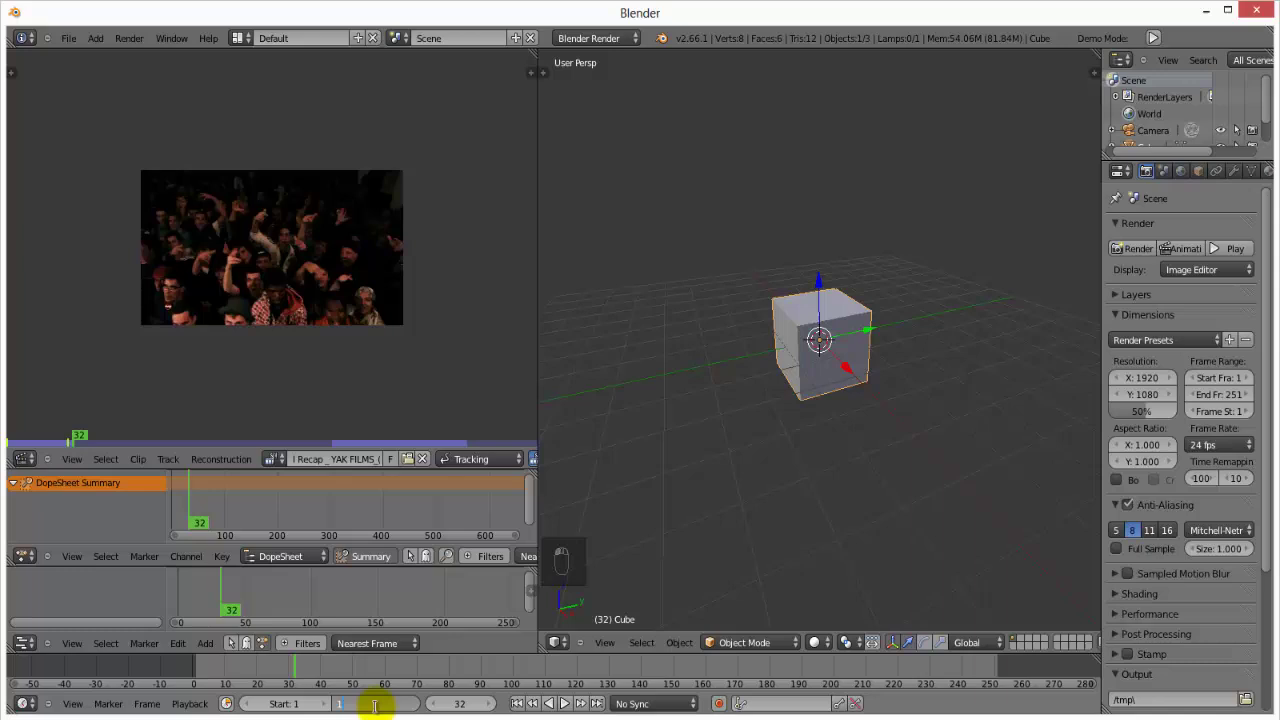
text(000)
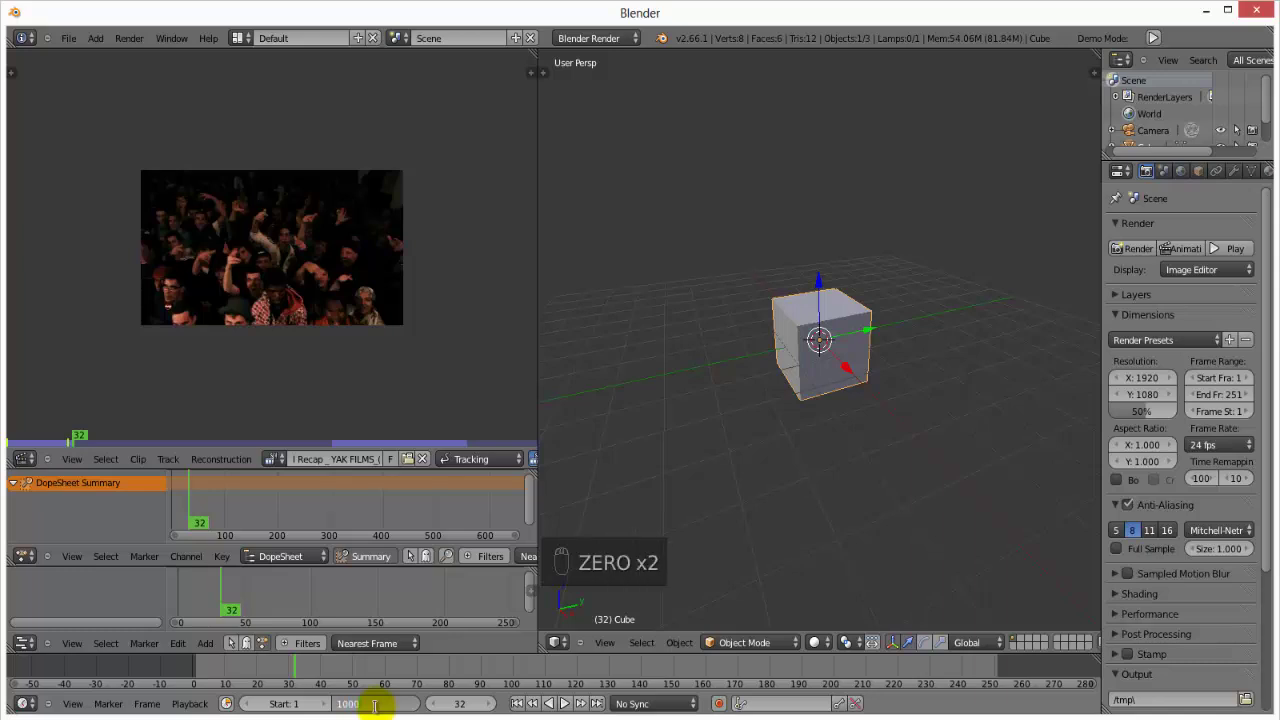
key(Return)
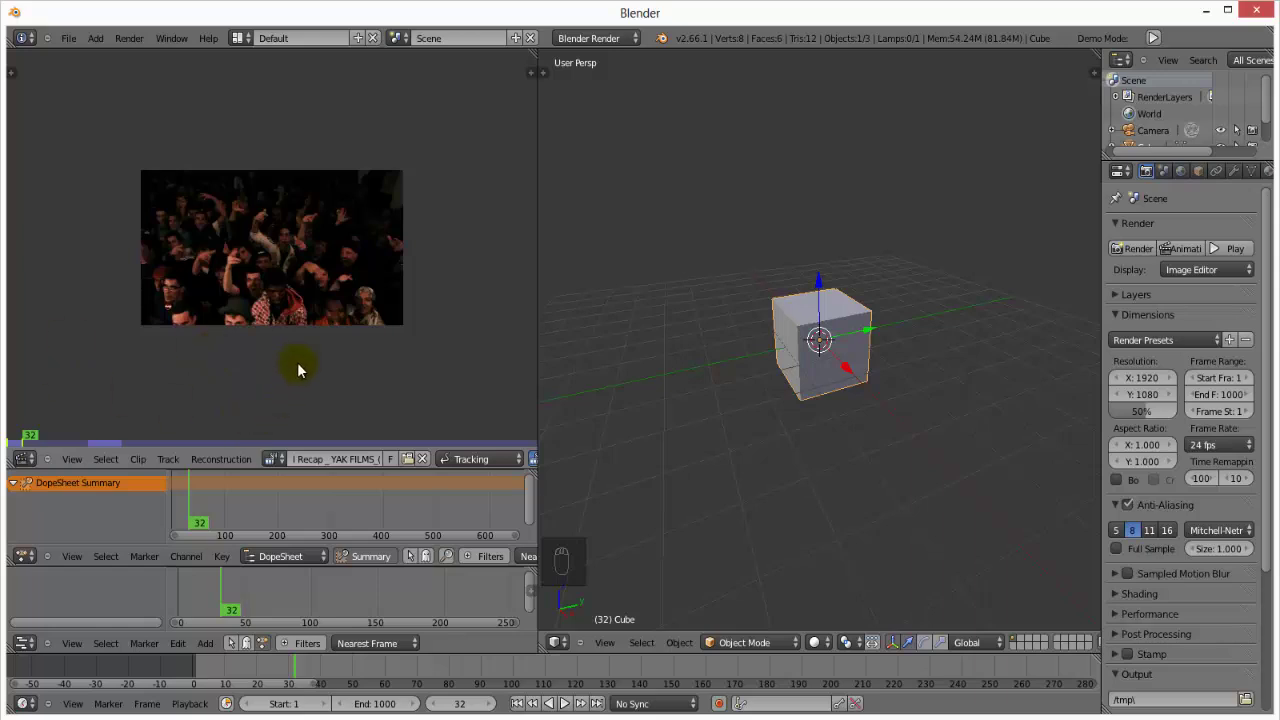
Play the reference clip and pause it near the breakdance move
key(alt+a)
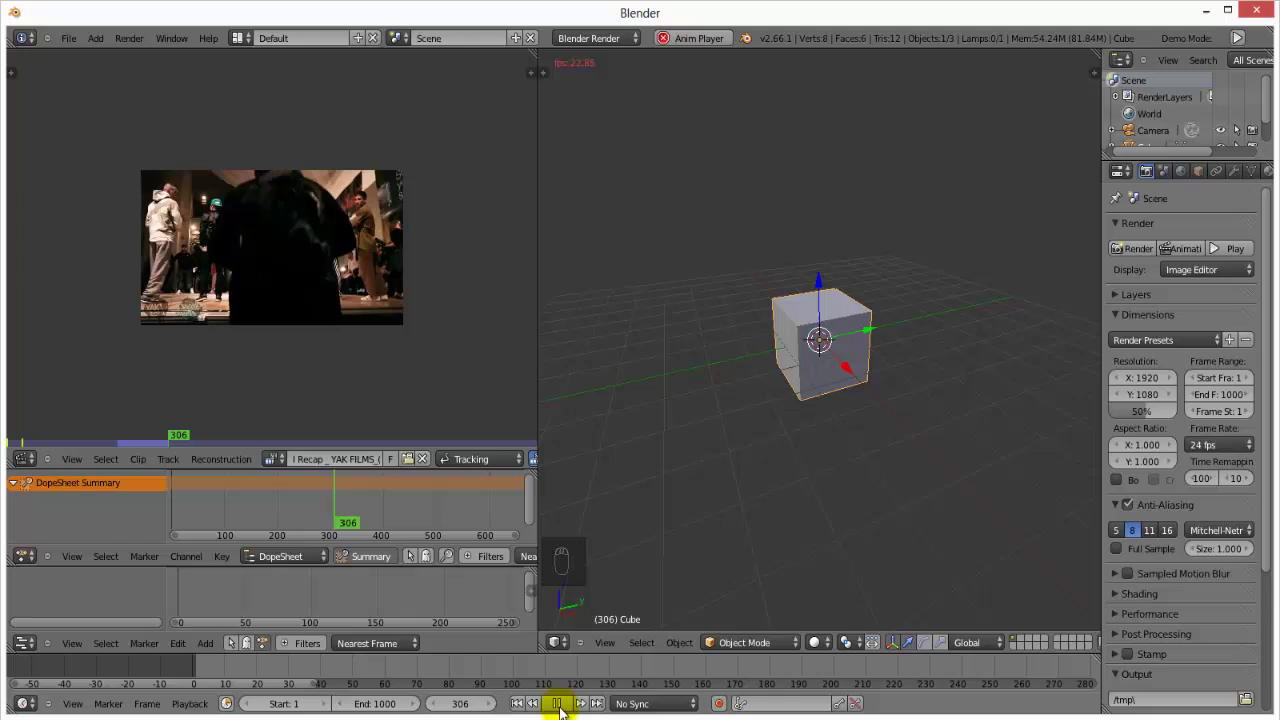
scroll(332, 414, up, 2)
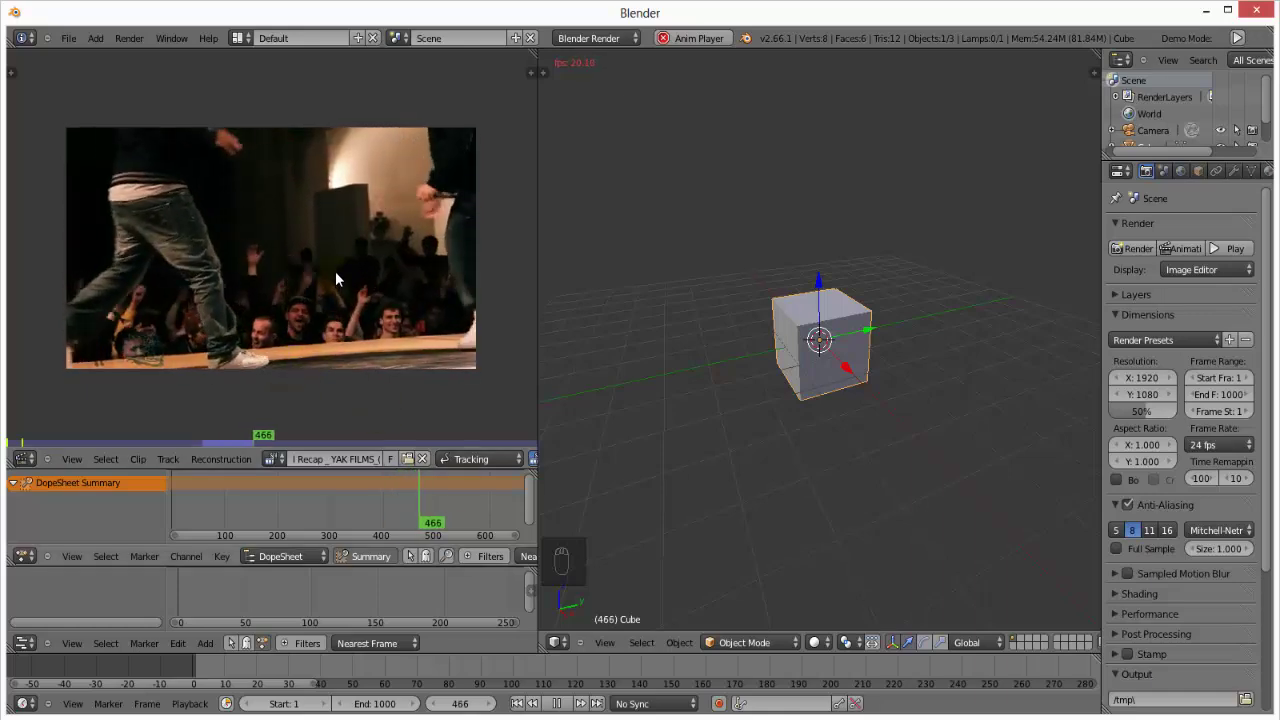
scroll(345, 298, up, 1)
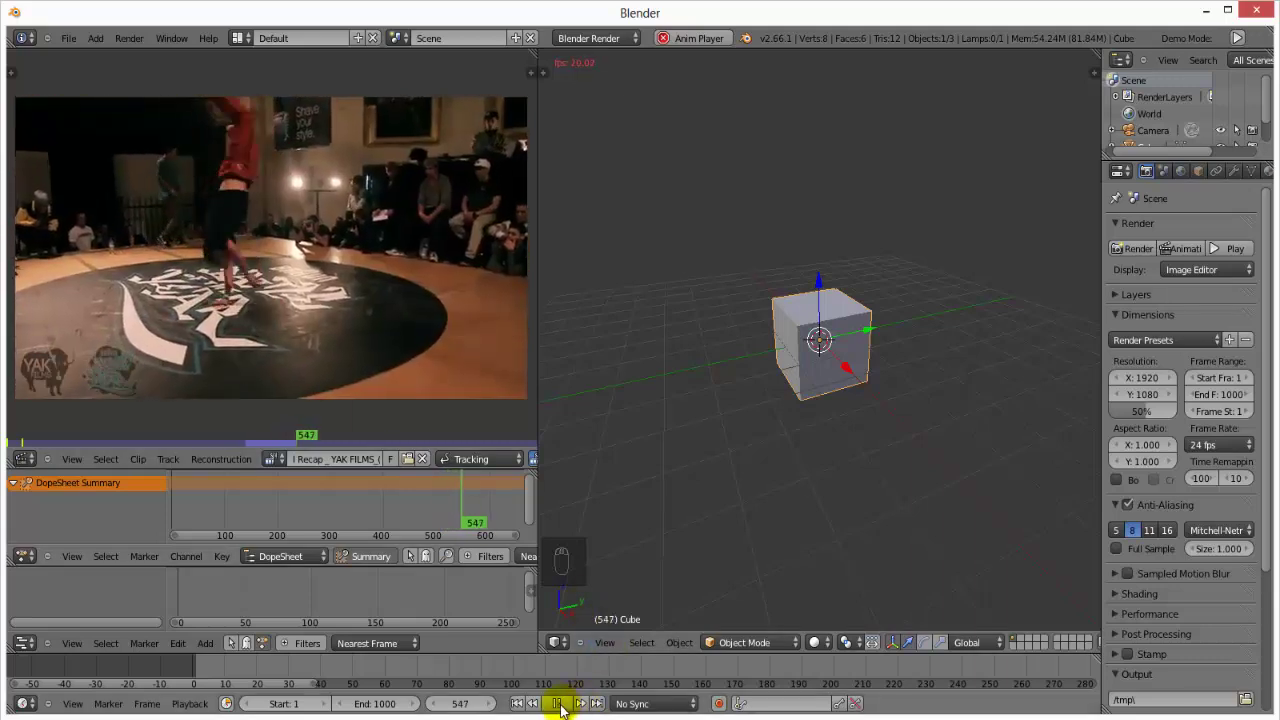
click(559, 704)
Step frame by frame to frame 474, where the yellow dancer crouches before the move
key(Left)
key(Left)
key(Left)
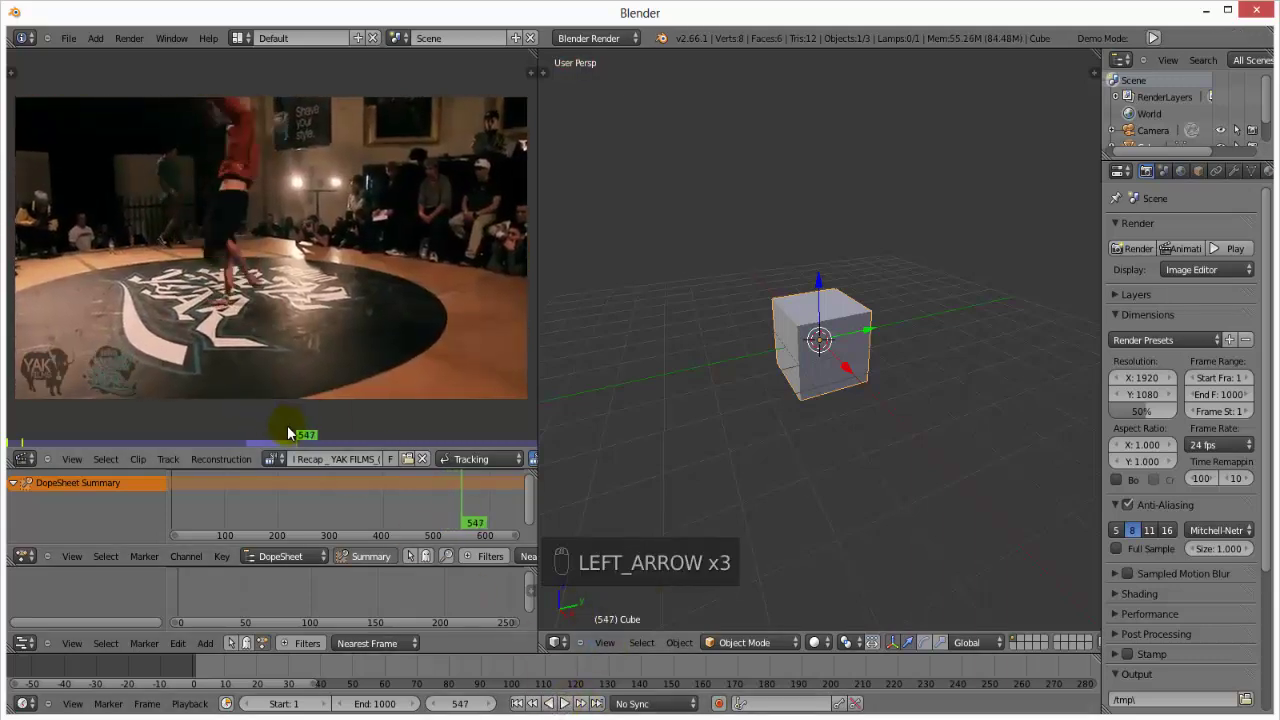
key(Left)
key(Left)
key(Left)
key(Left)
key(Left)
key(Left)
key(Left)
key(Left)
key(Left)
key(Left)
key(Left)
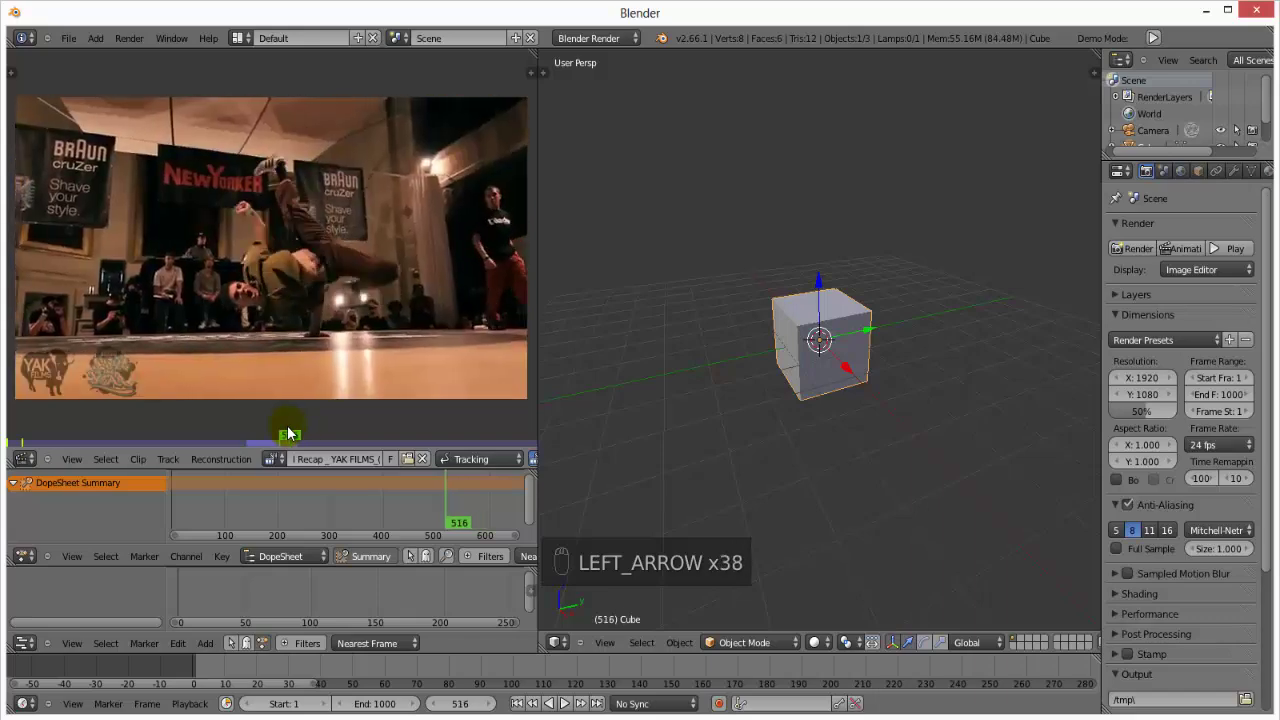
key(Left)
key(Left)
key(Left)
key(Left)
key(Left)
key(Left)
key(Left)
key(Left)
key(Left)
key(Left)
key(Left)
key(Left)
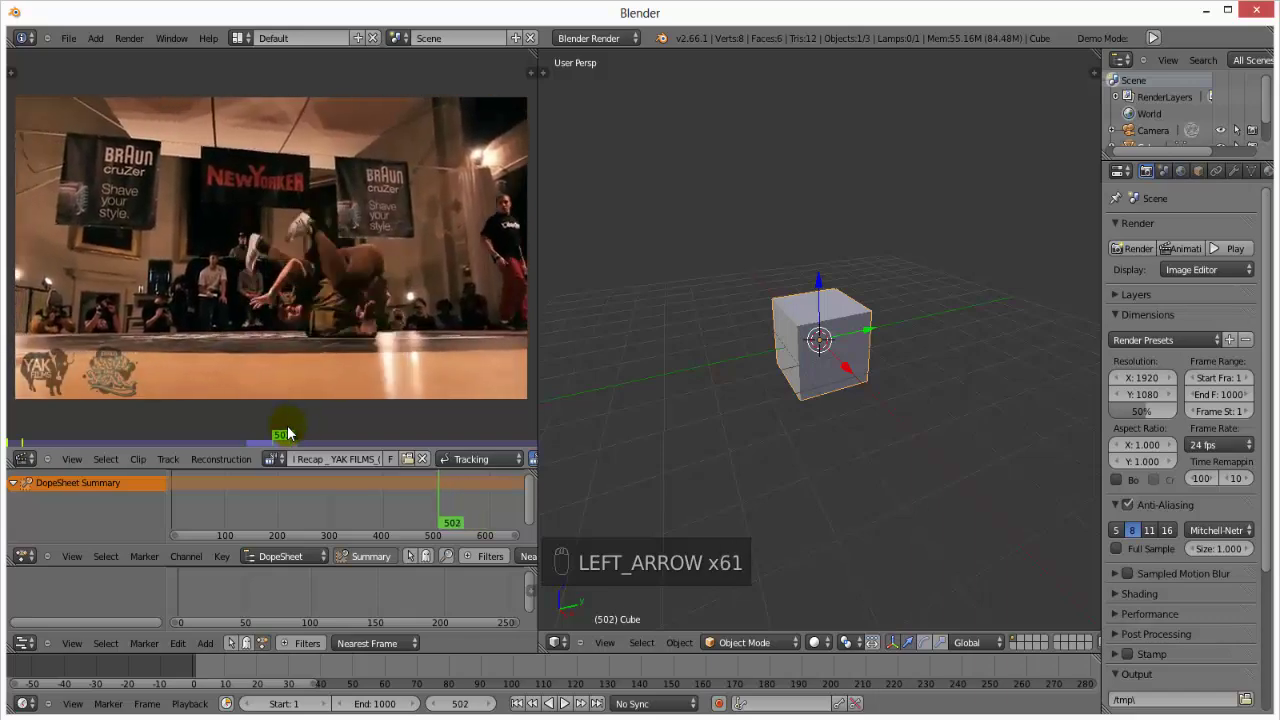
key(Left)
key(Left)
key(Left)
key(Left)
key(Left)
key(Left)
key(Left)
key(Left)
key(Left)
key(Left)
key(Left)
key(Left)
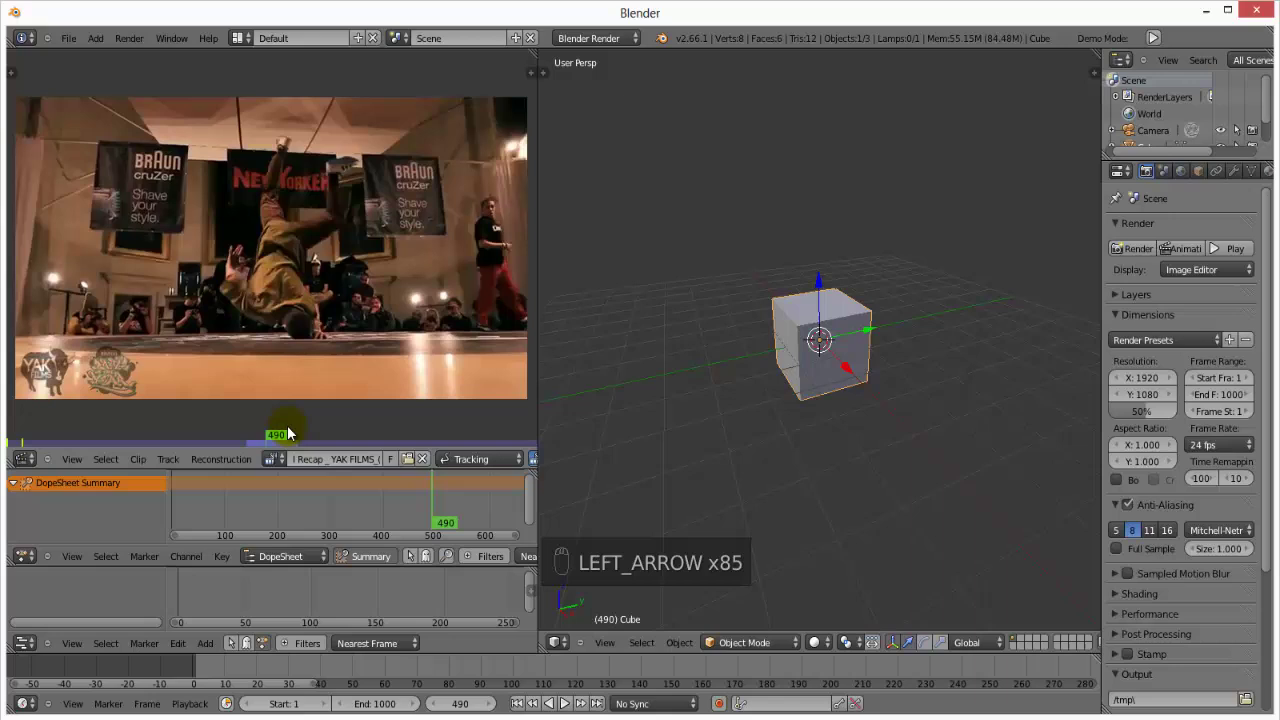
key(Left)
key(Left)
key(Left)
key(Left)
key(Left)
key(Left)
key(Left)
key(Left)
key(Left)
key(Left)
key(Left)
key(Left)
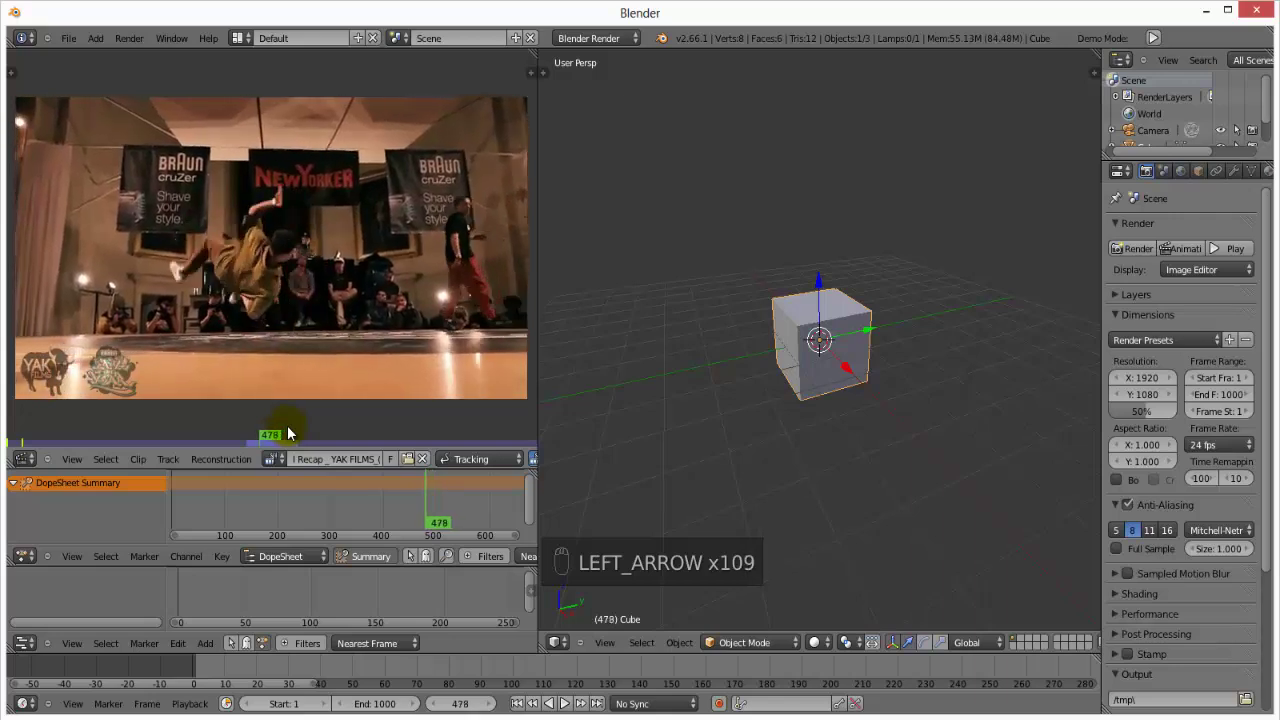
key(Left)
key(Left)
key(Left)
key(Left)
key(Left)
key(Left)
key(Left)
key(Left)
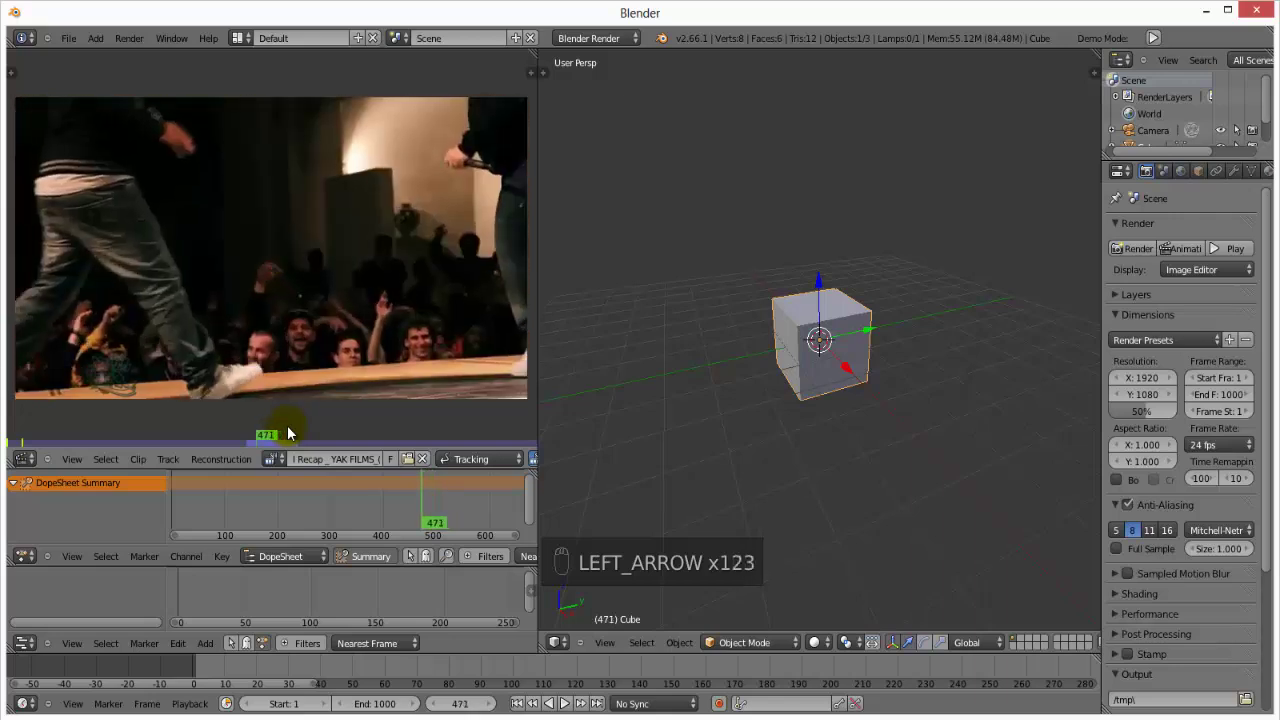
key(Right)
key(Right)
key(Right)
key(Right)
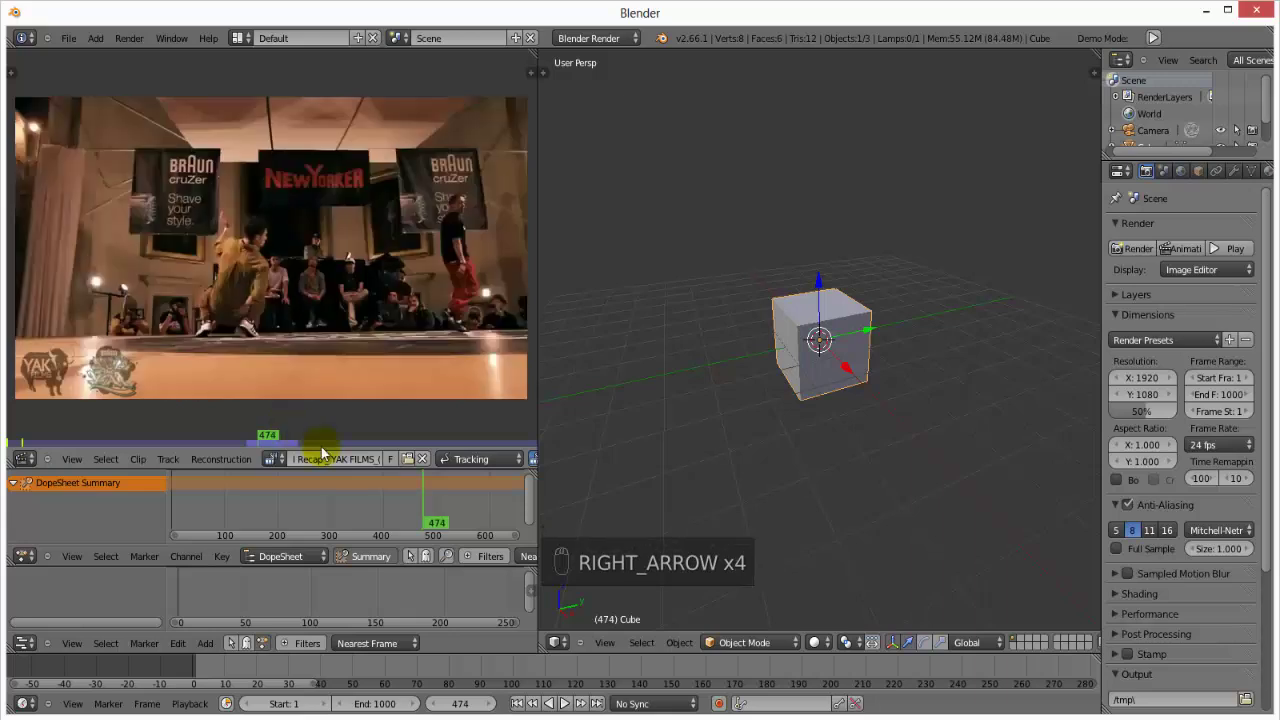
Set the scene start frame to 474 and step the clip to frame 531, where the move ends
click(291, 703)
text(474)
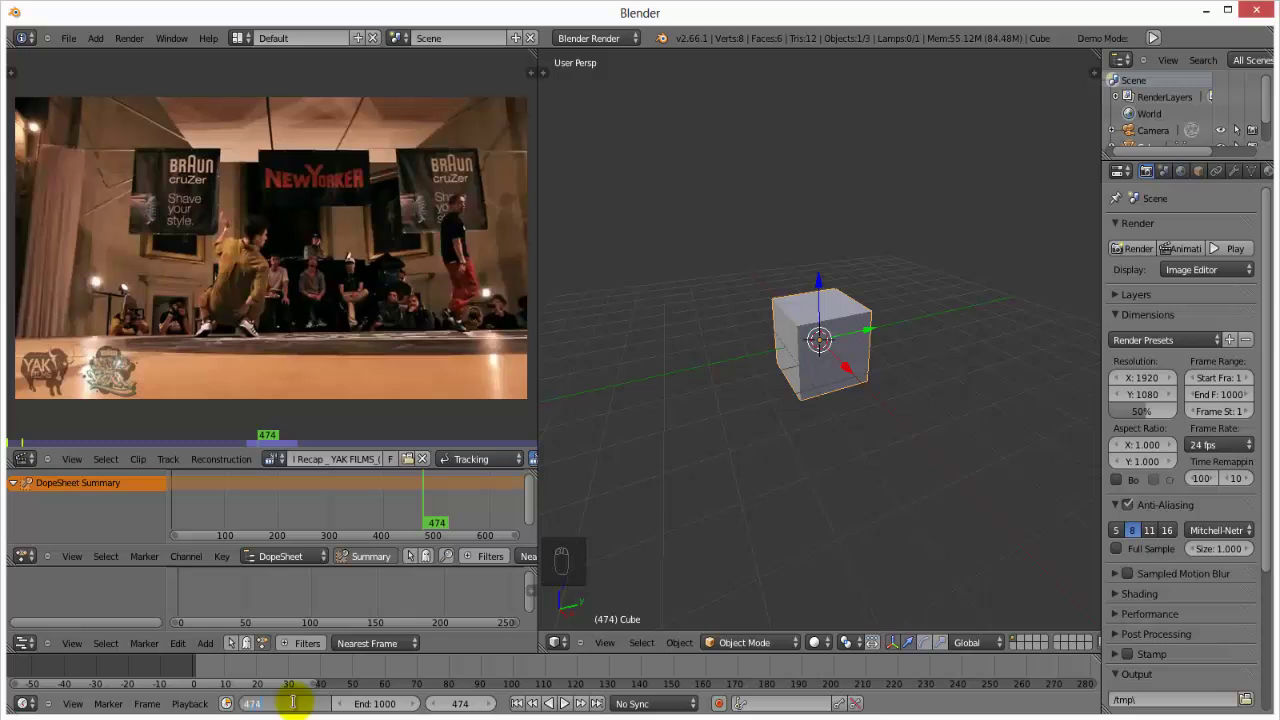
key(Return)
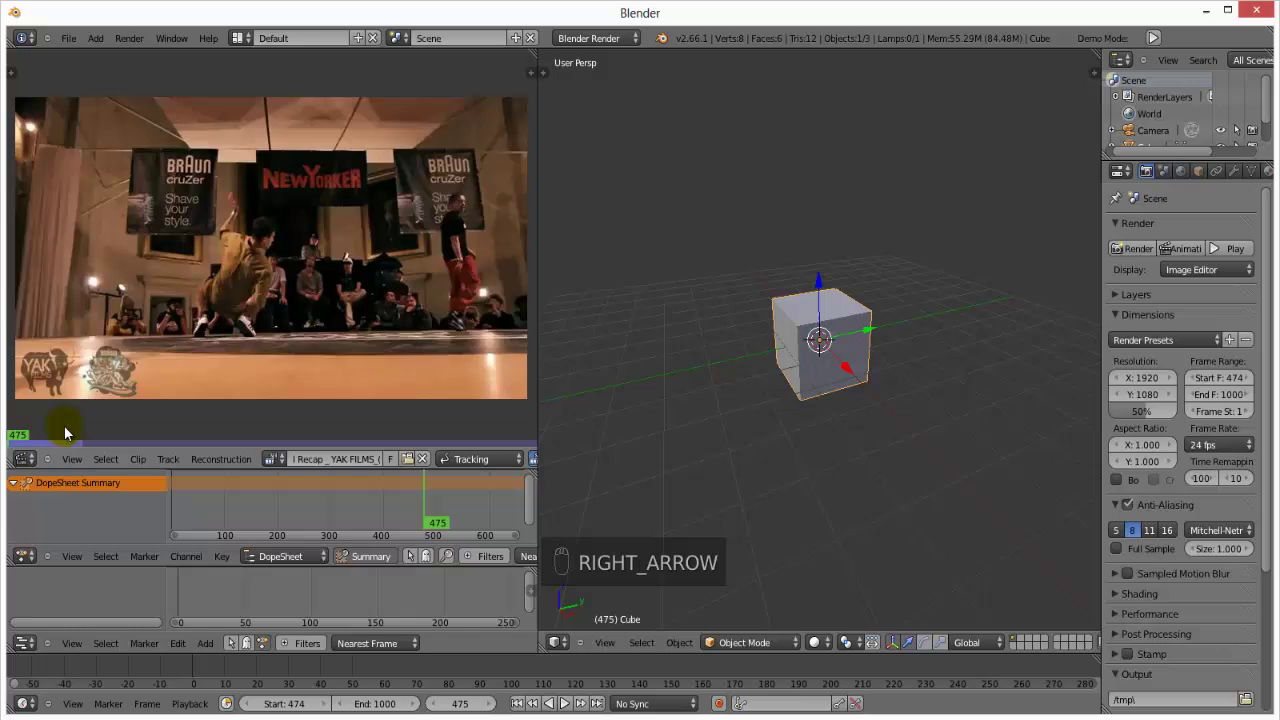
key(Right)
key(Right)
key(Right)
key(Right)
key(Right)
key(Right)
key(Right)
key(Right)
key(Right)
key(Right)
key(Right)
key(Right)
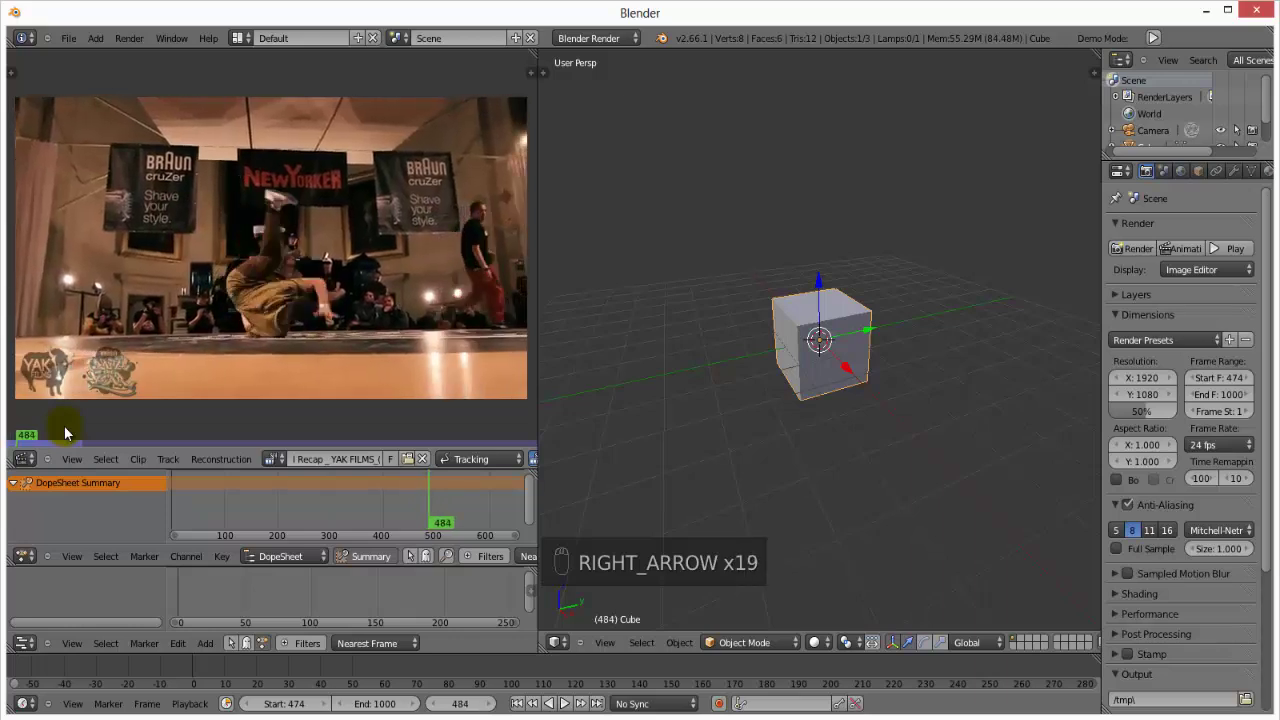
key(Right)
key(Right)
key(Right)
key(Right)
key(Right)
key(Right)
key(Right)
key(Right)
key(Right)
key(Right)
key(Right)
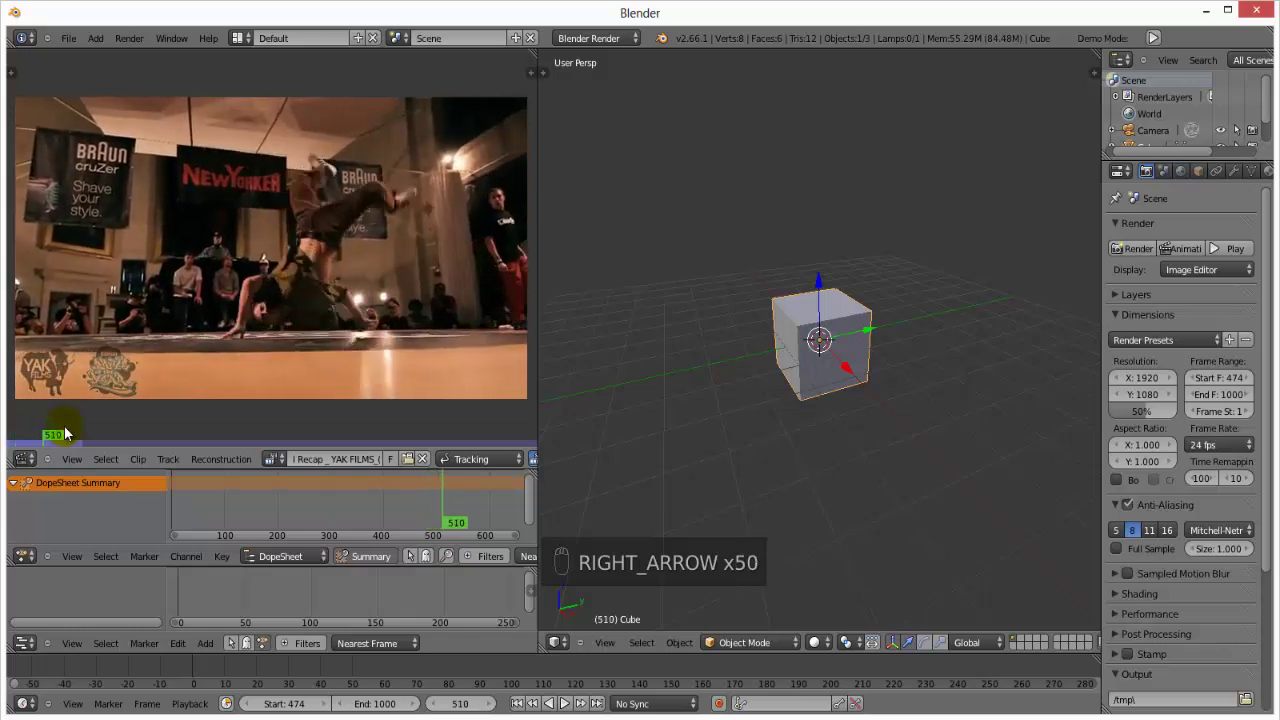
key(Right)
key(Right)
key(Right)
key(Right)
key(Right)
key(Right)
key(Right)
key(Right)
key(Right)
key(Right)
key(Right)
key(Right)
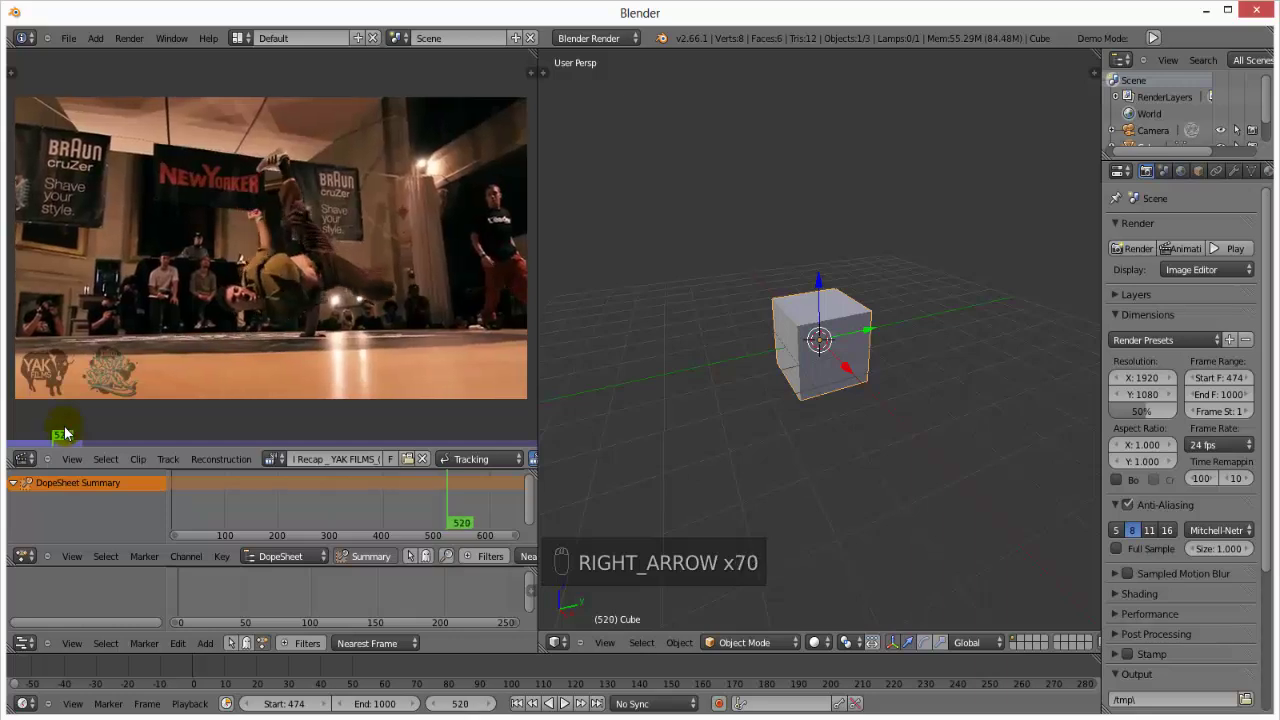
key(Right)
key(Right)
key(Right)
key(Right)
key(Right)
key(Right)
key(Right)
key(Right)
key(Right)
key(Right)
key(Right)
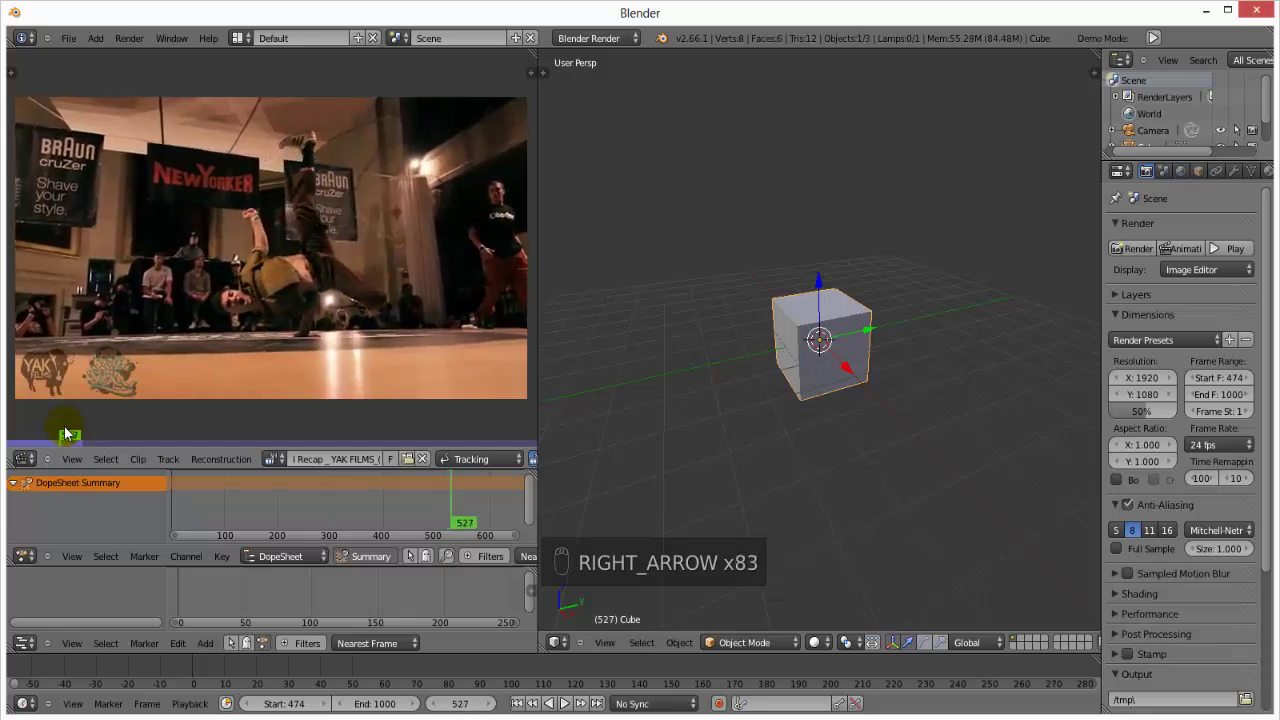
key(Right)
key(Right)
key(Right)
key(Right)
key(Right)
key(Right)
key(Right)
key(Right)
key(Right)
key(Right)
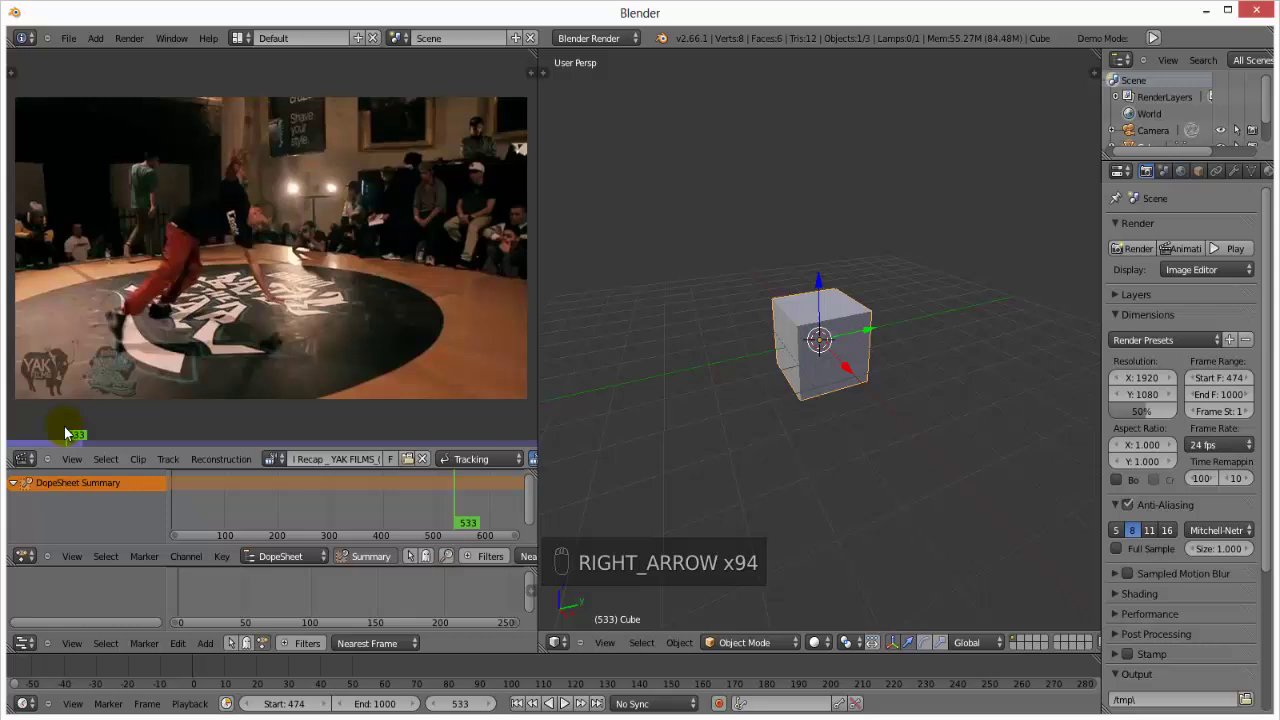
key(Left)
key(Left)
key(Left)
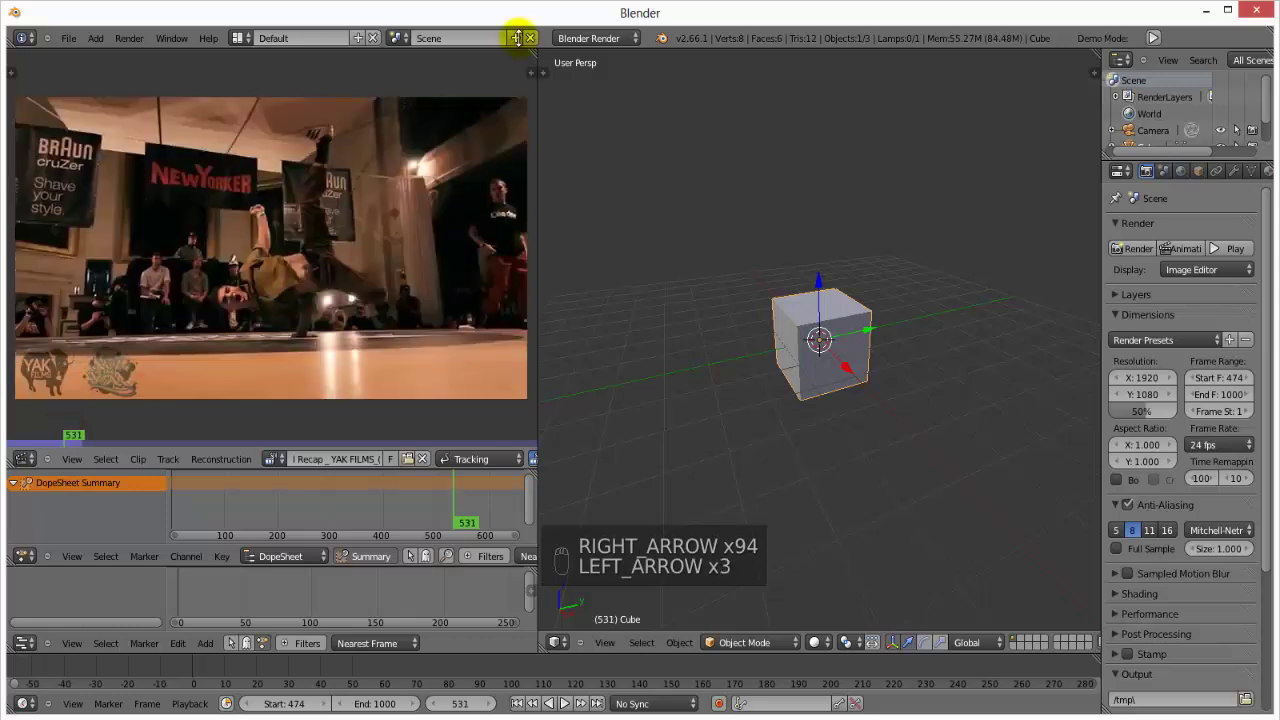
Set the scene end frame to 531
click(385, 704)
text(531)
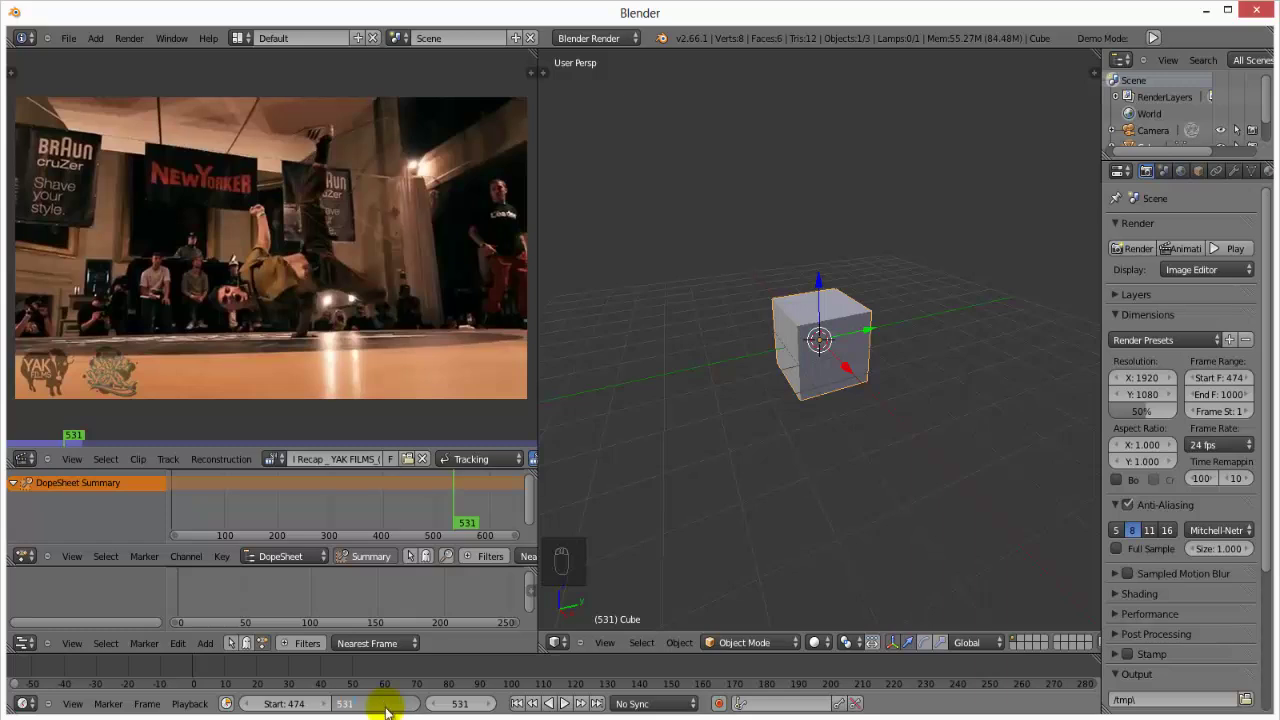
key(Return)
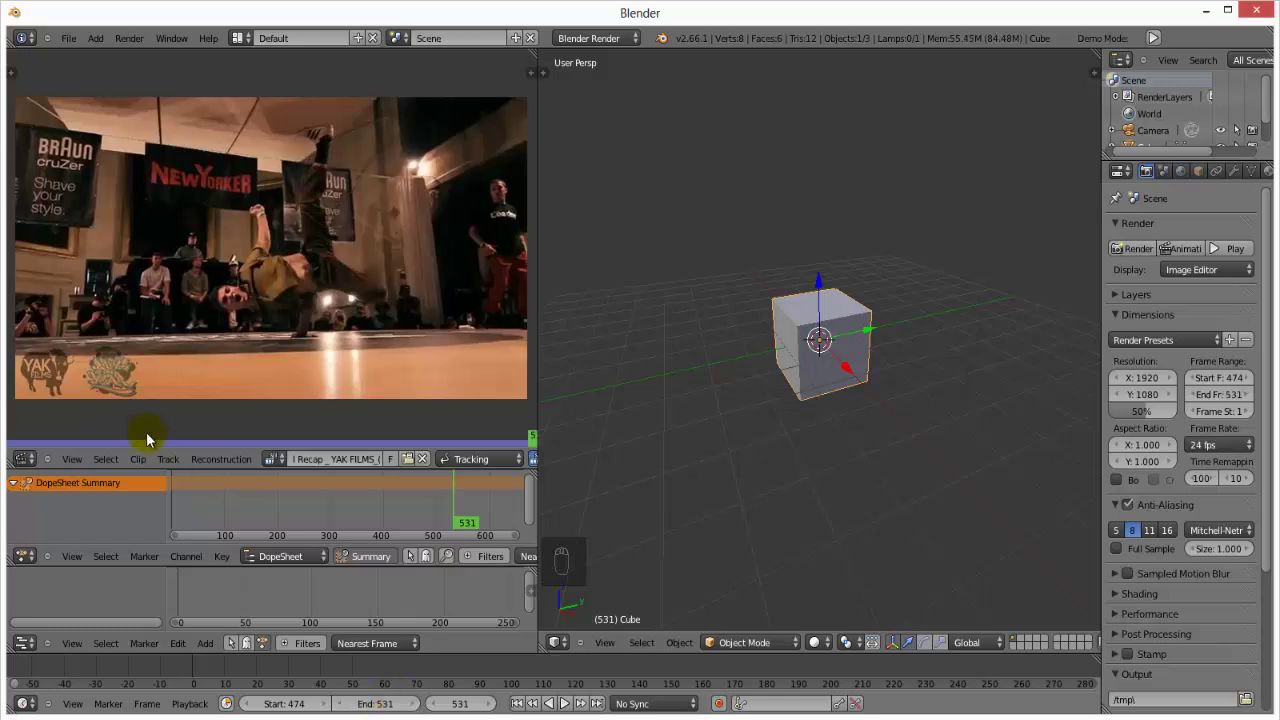
scroll(189, 401, down, 2)
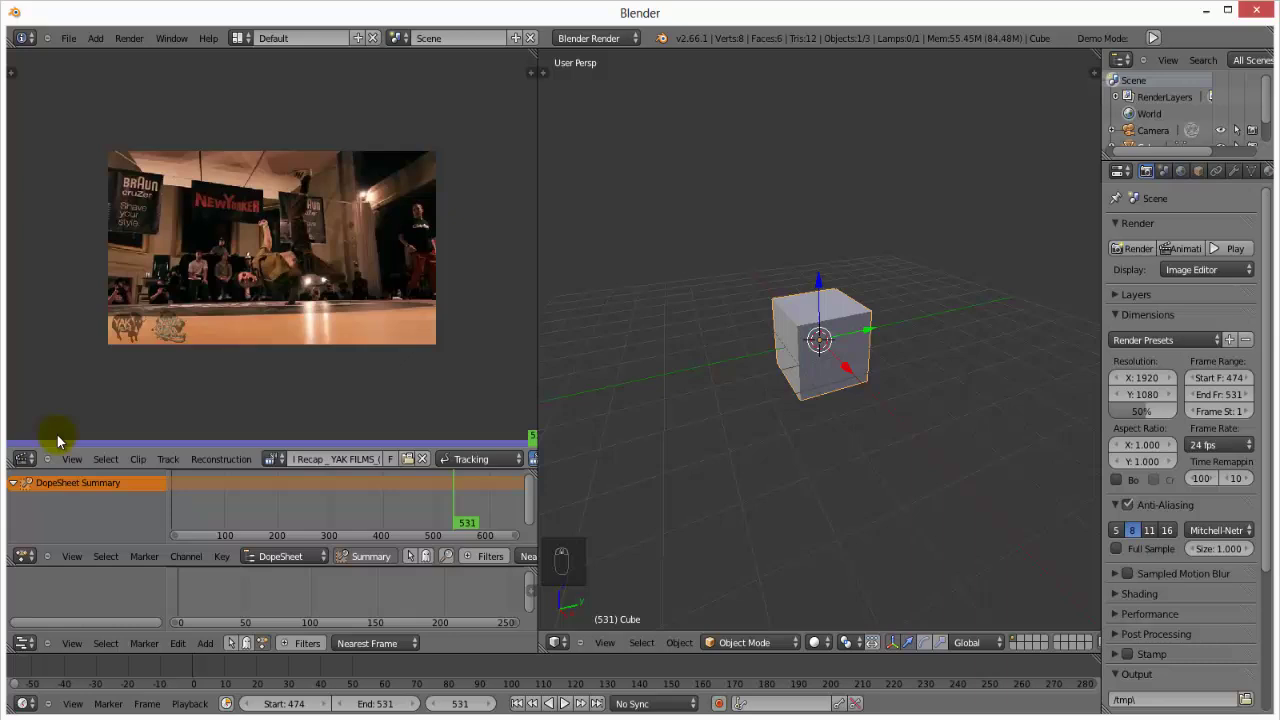
Play the clip looping through the 474–531 move
key(alt+a)
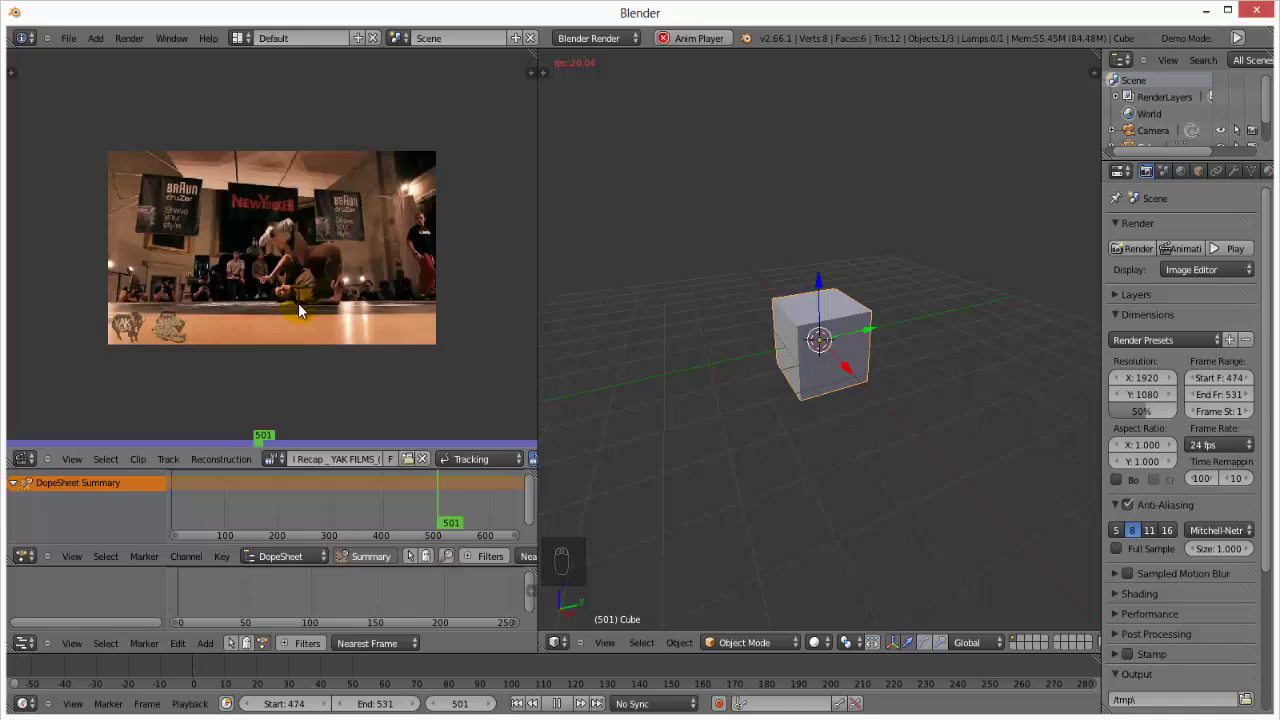
scroll(307, 322, up, 3)
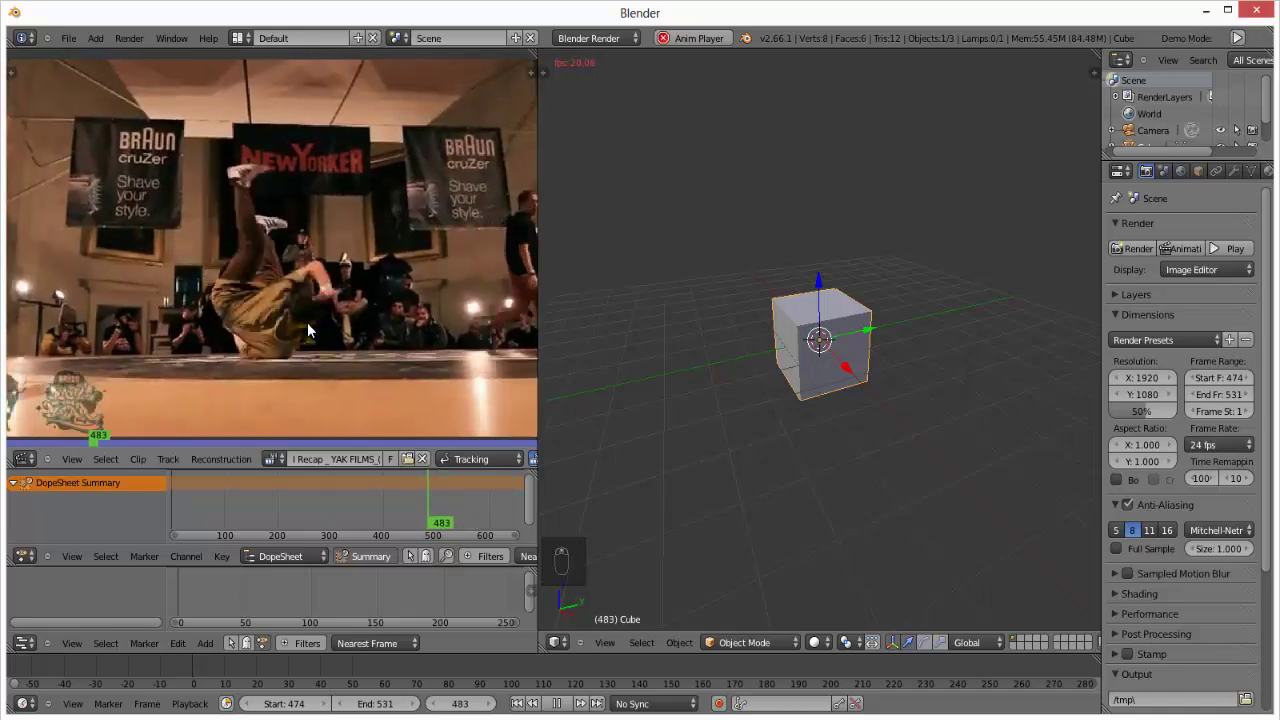
scroll(307, 322, up, 1)
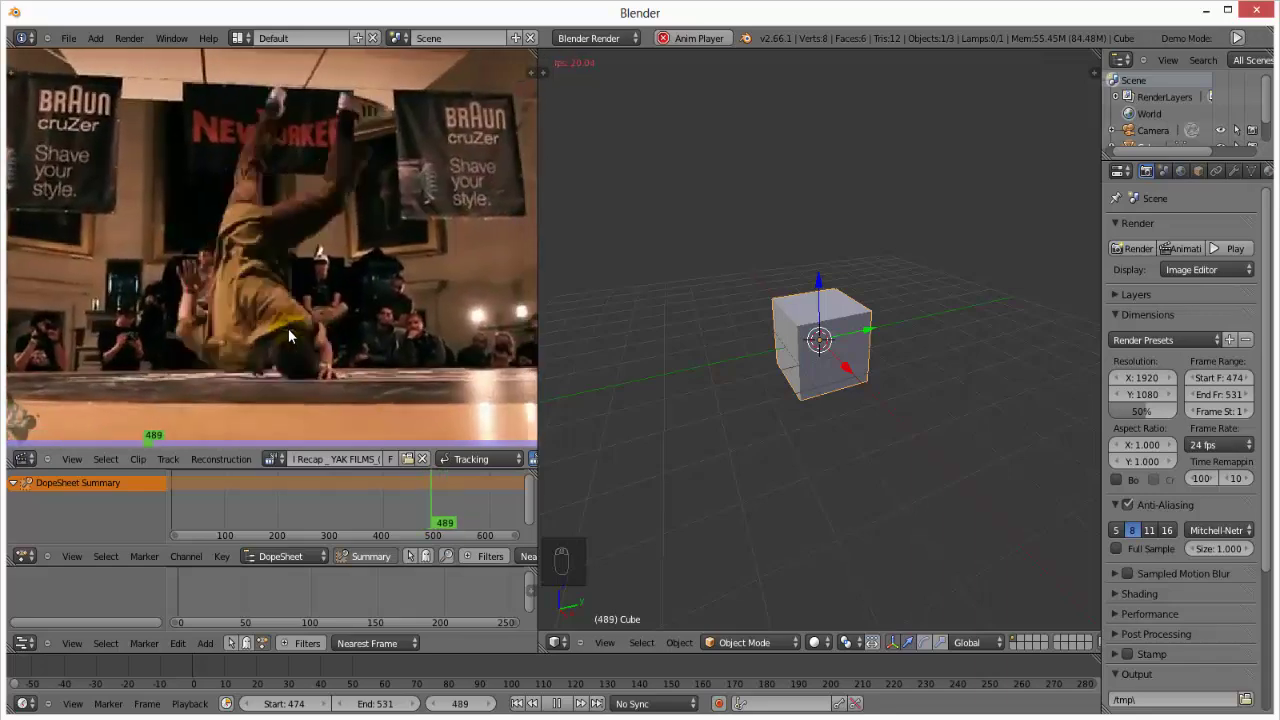
right_click(790, 298)
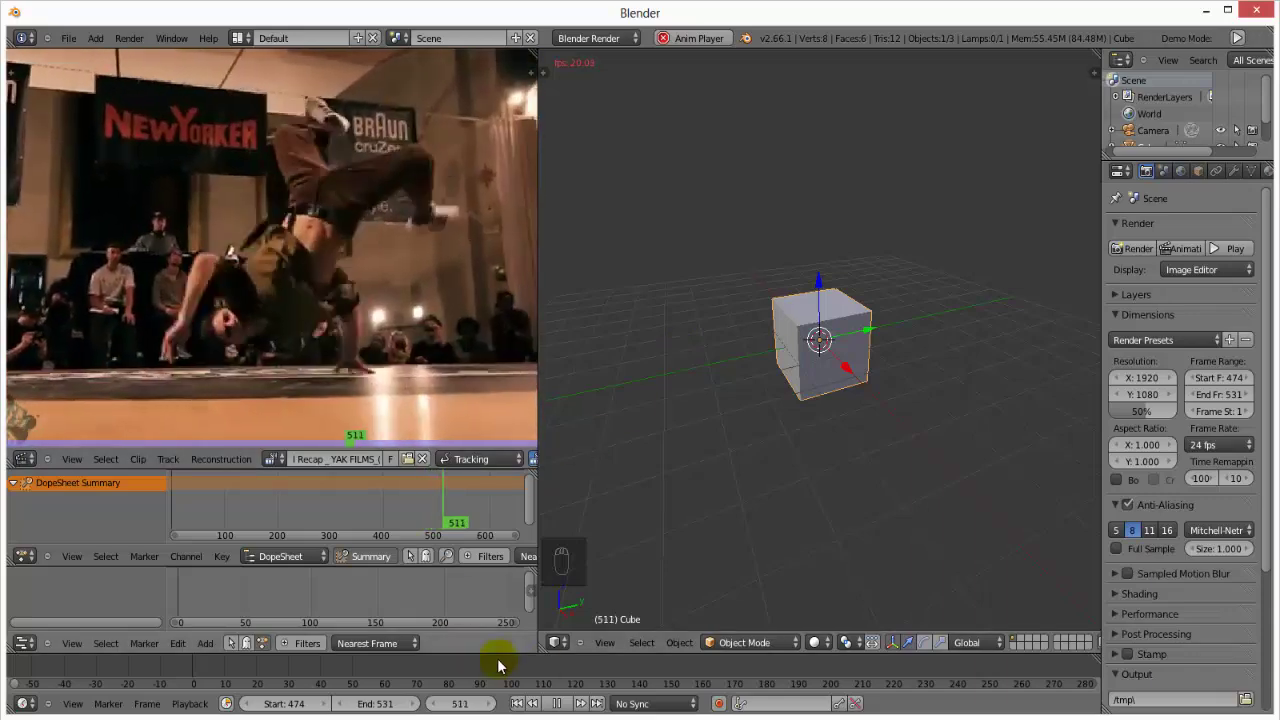
Stop playback and return to start frame 474
click(556, 703)
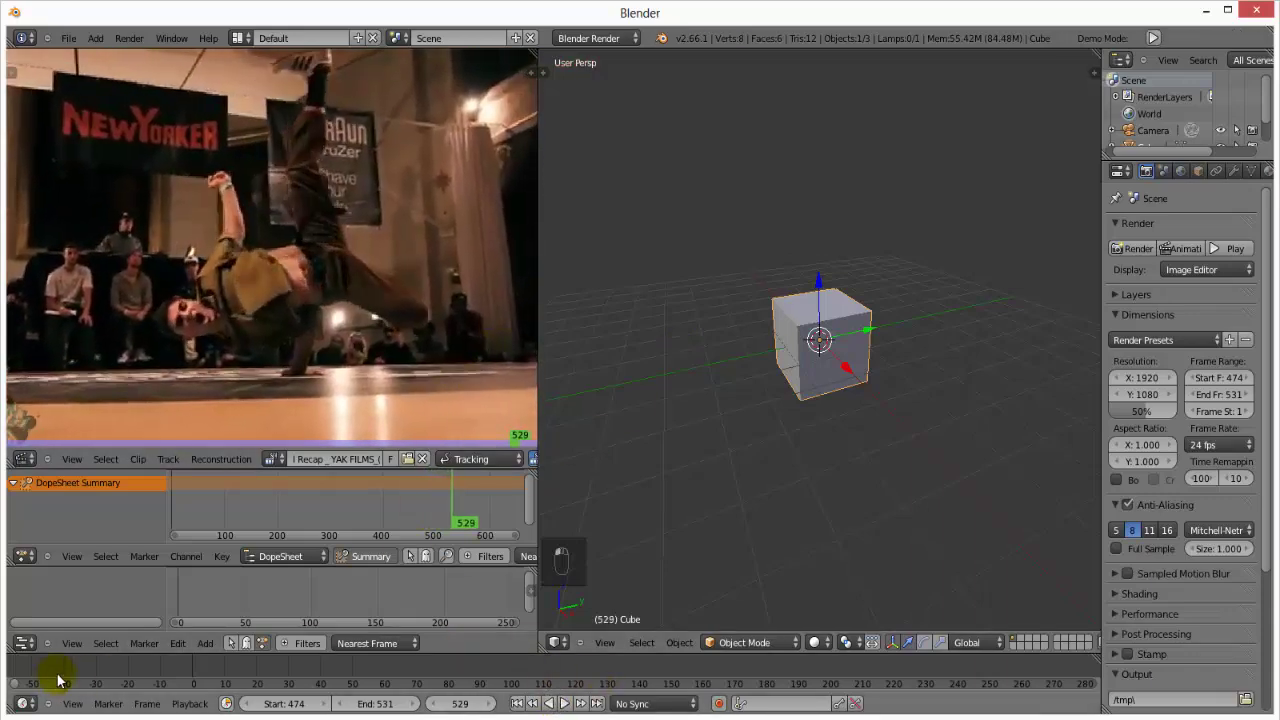
ctrl+scroll(660, 680, down, 3)
ctrl+scroll(690, 686, down, 3)
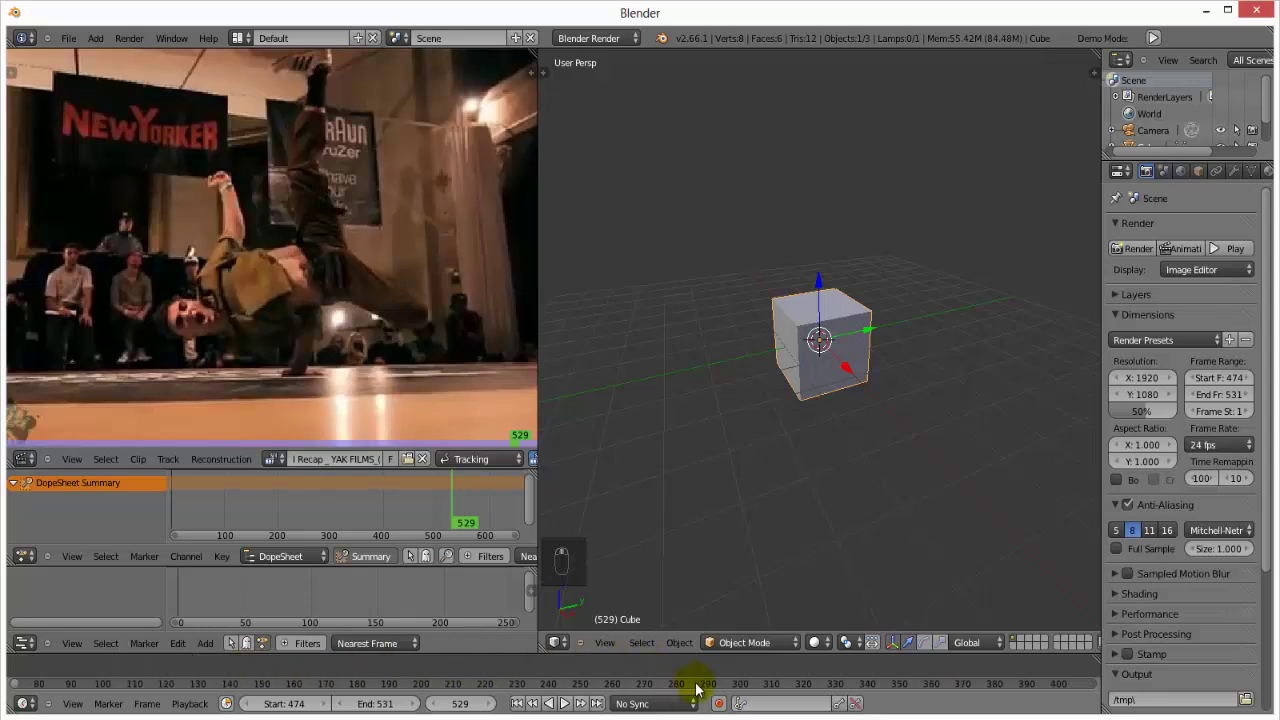
ctrl+scroll(740, 671, down, 5)
ctrl+scroll(700, 671, down, 5)
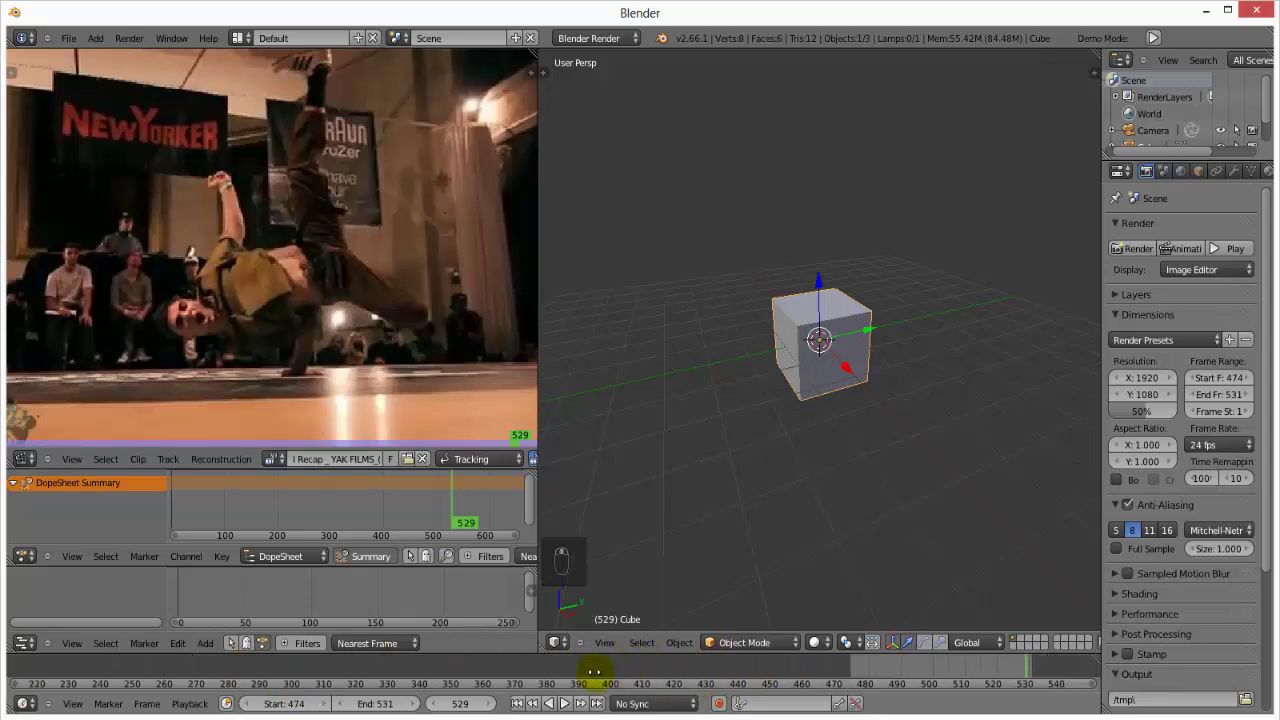
click(558, 666)
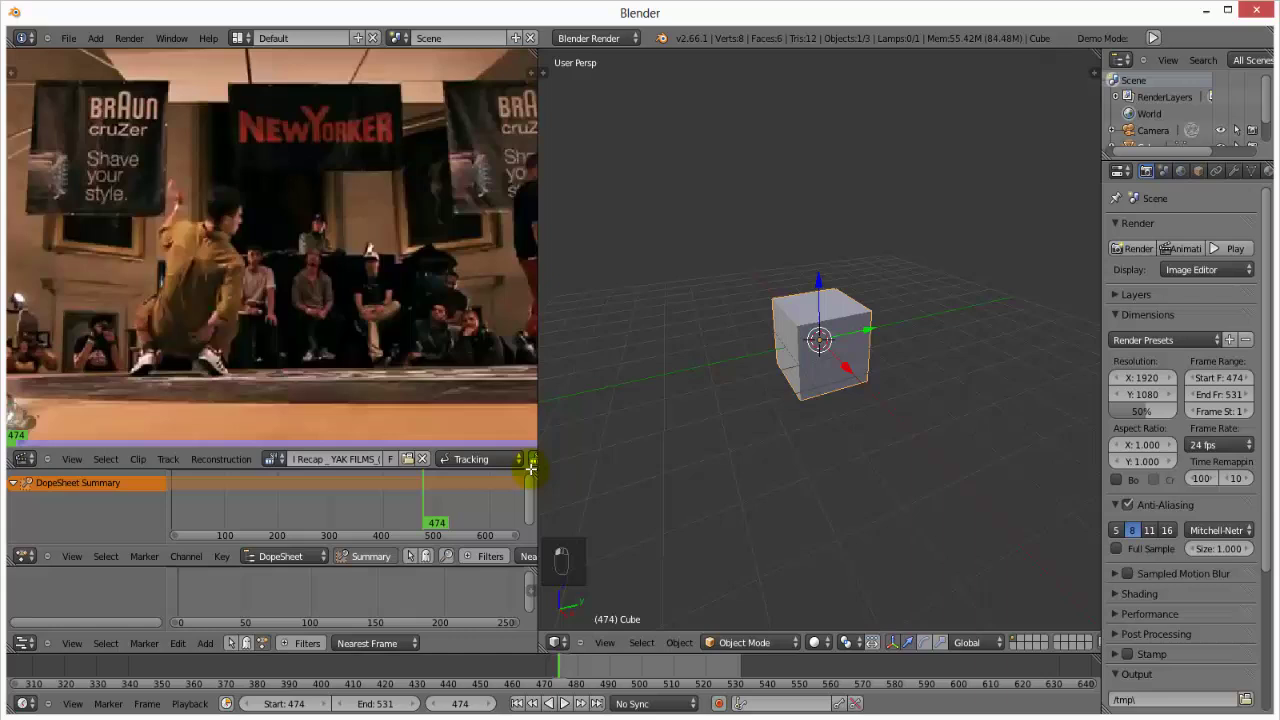
Step through frames 475–476 back to 474 and zoom the timeline around the move
key(Right)
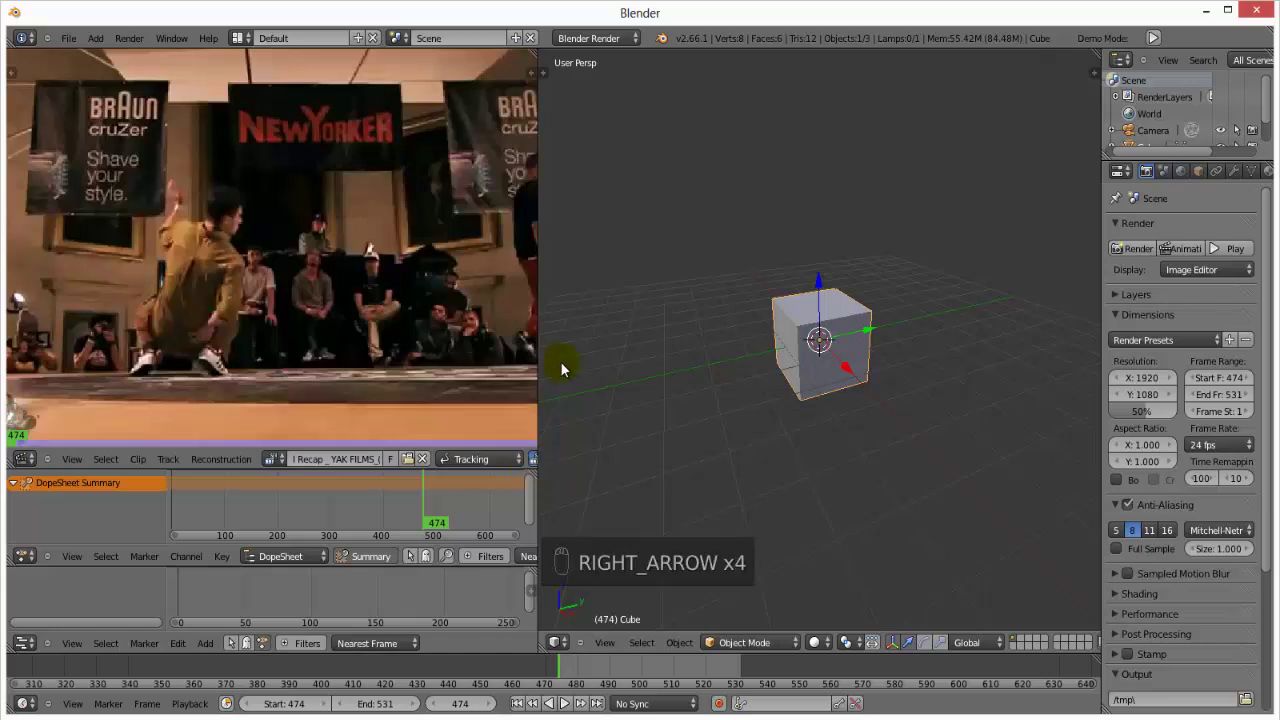
click(562, 670)
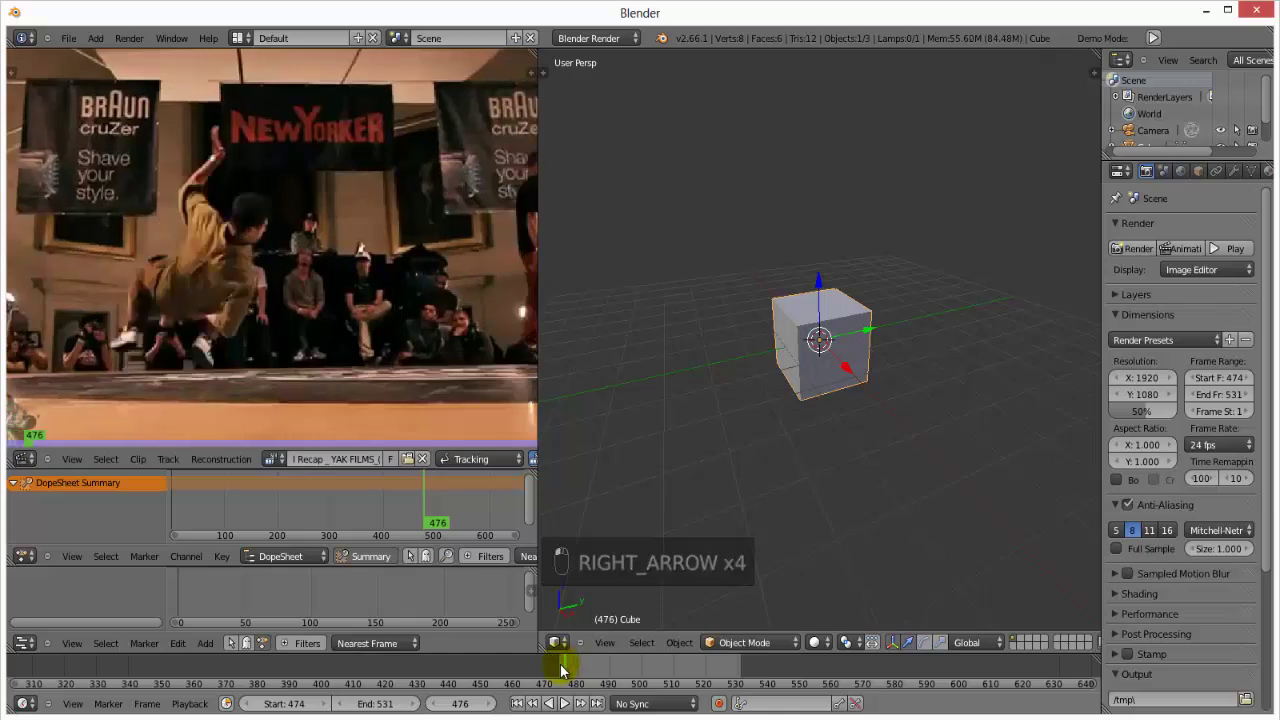
click(561, 670)
click(558, 672)
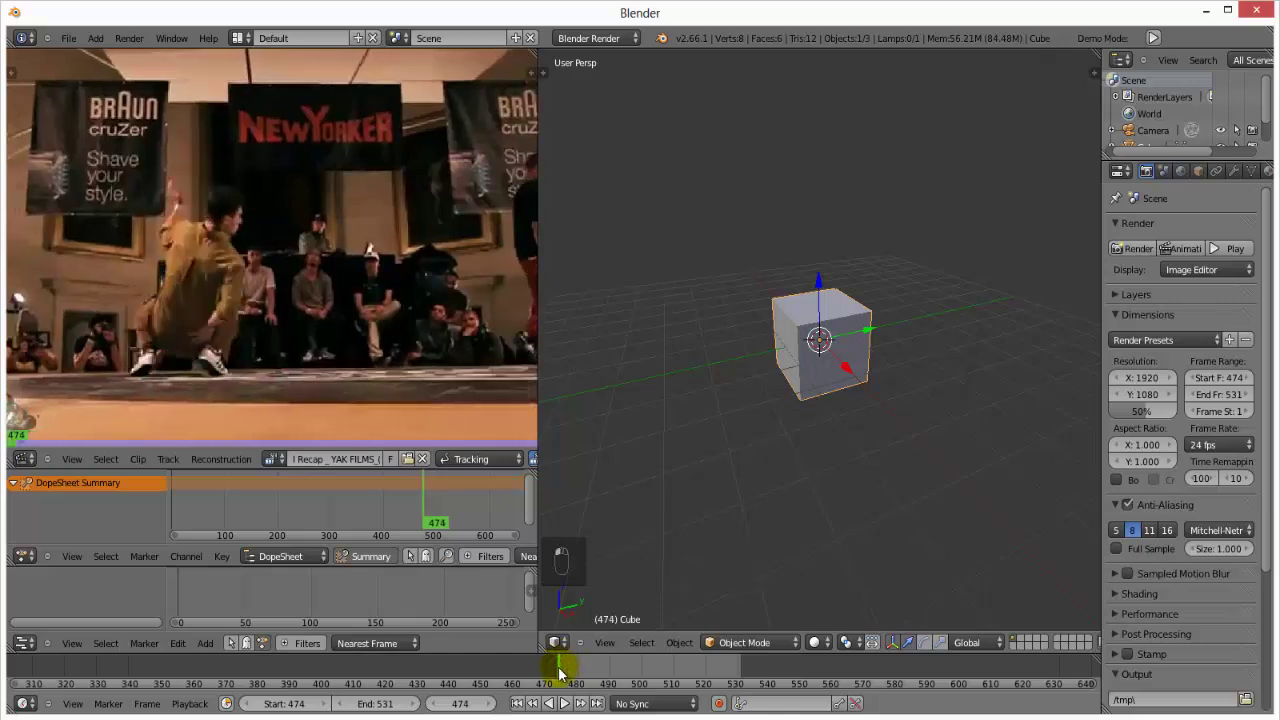
mouse_move(560, 675)
ctrl+middle_down()
mouse_move(686, 683)
mouse_move(469, 697)
ctrl+middle_up()
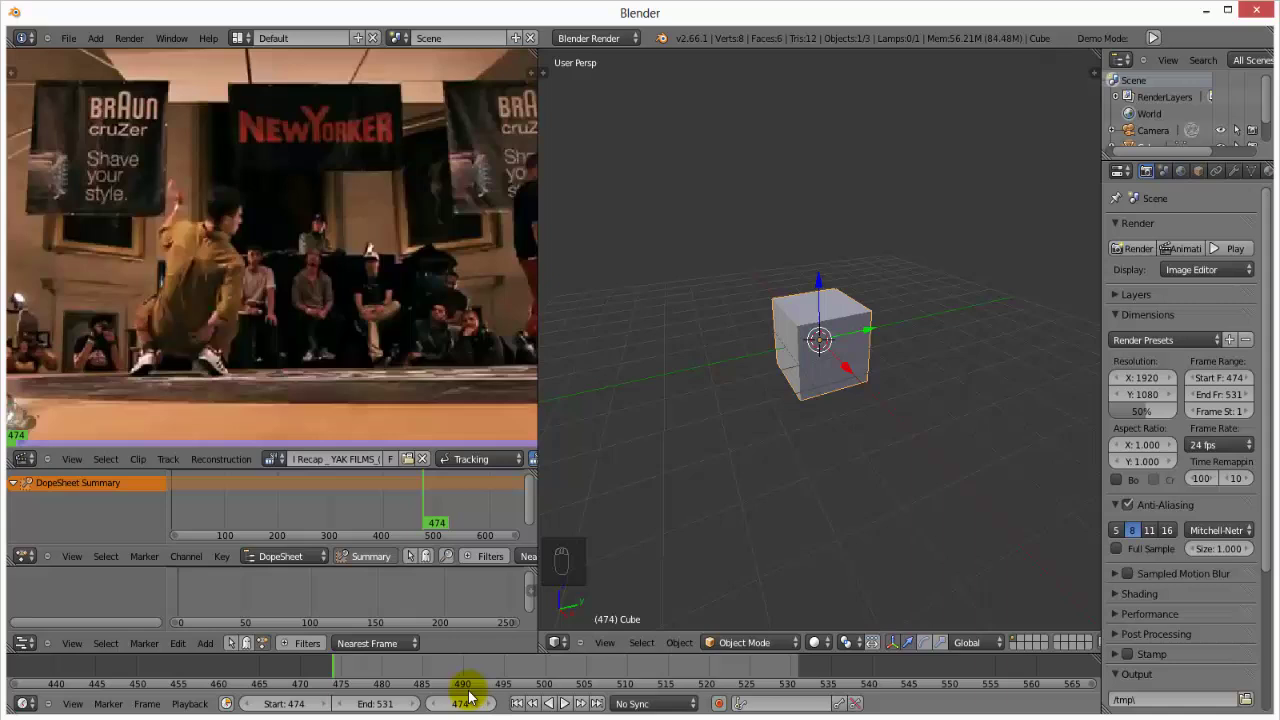
Rock the reference clip back and forth between frames 474 and 476
key(Right)
key(Right)
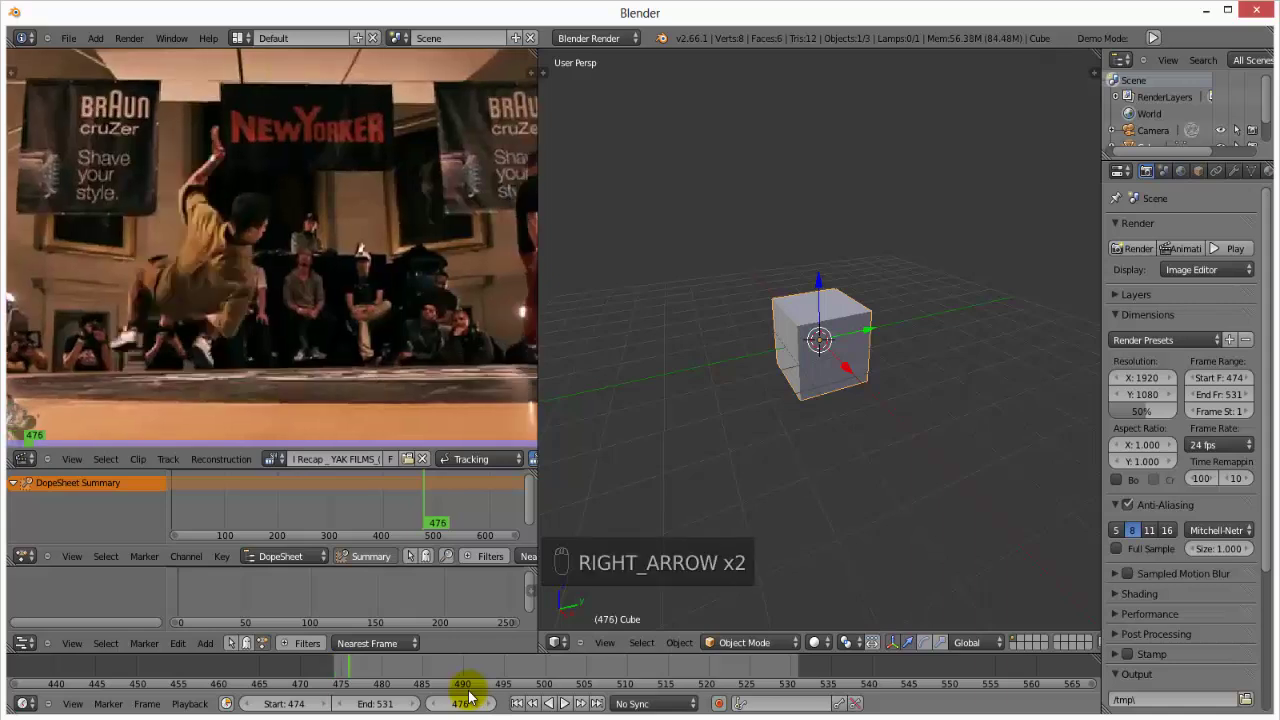
key(Left)
key(Left)
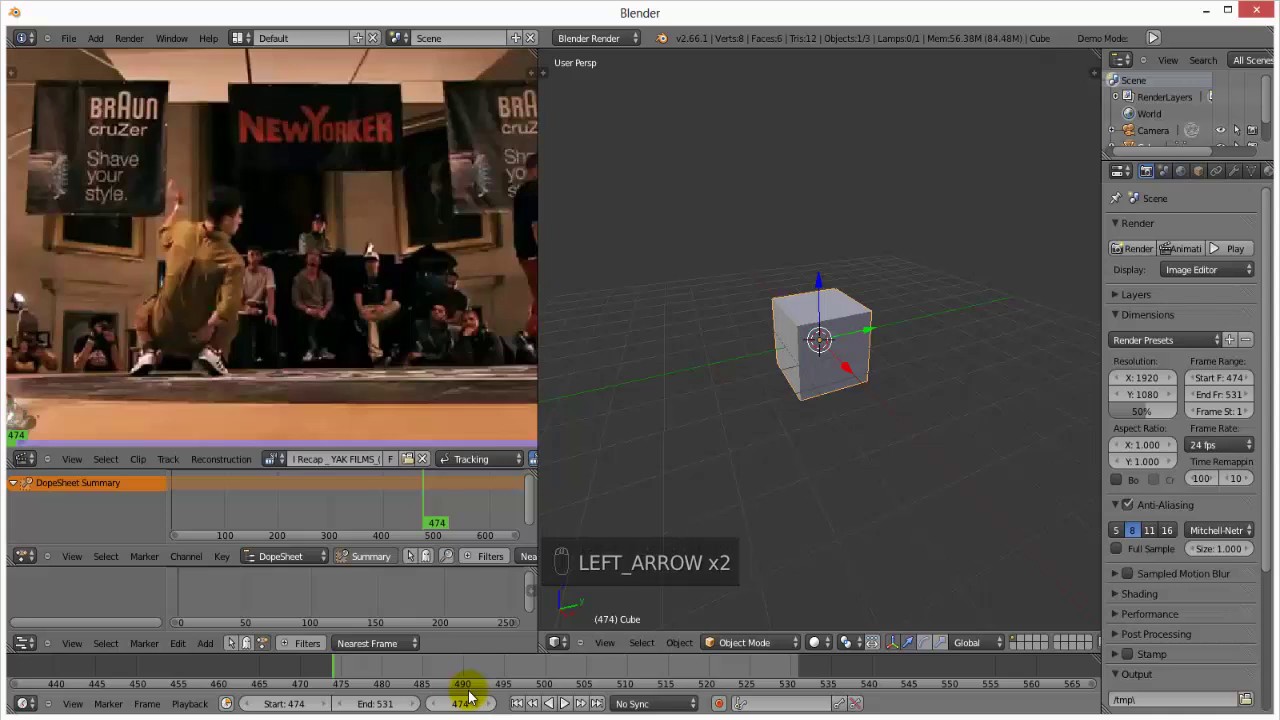
key(Right)
key(Right)
key(Left)
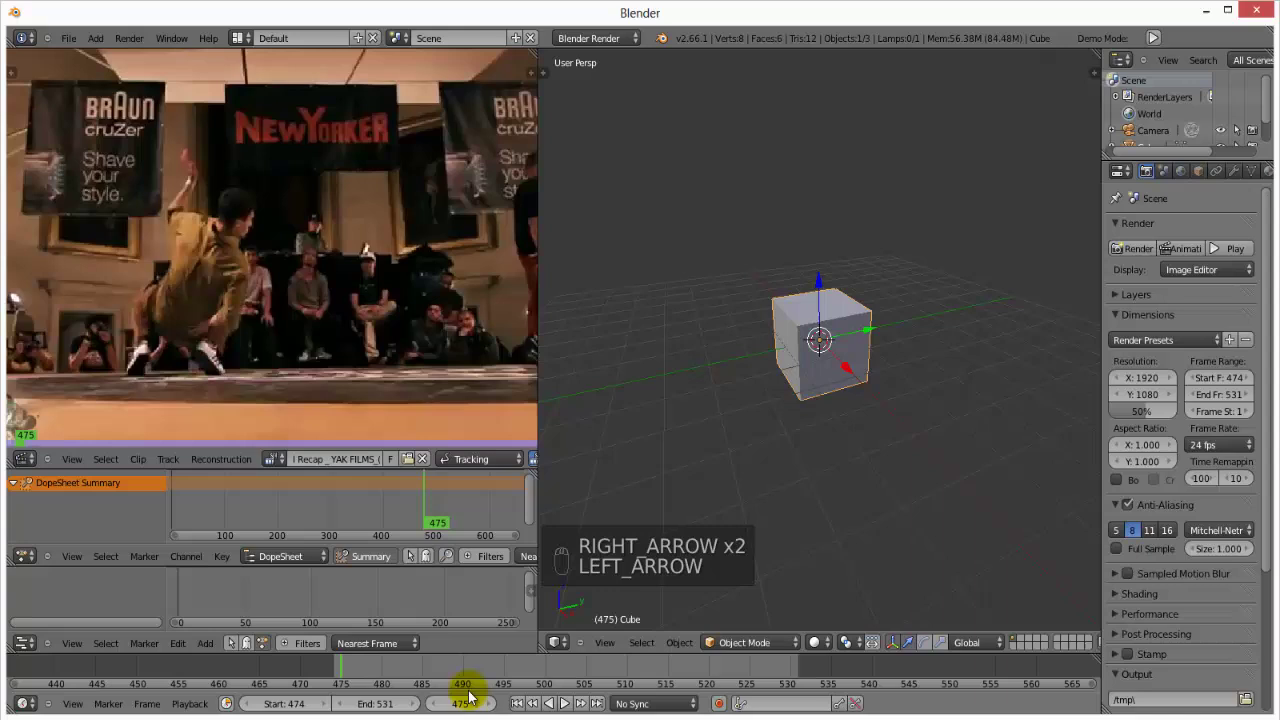
Step the reference clip forward frame by frame from 476 to about frame 524
key(Right)
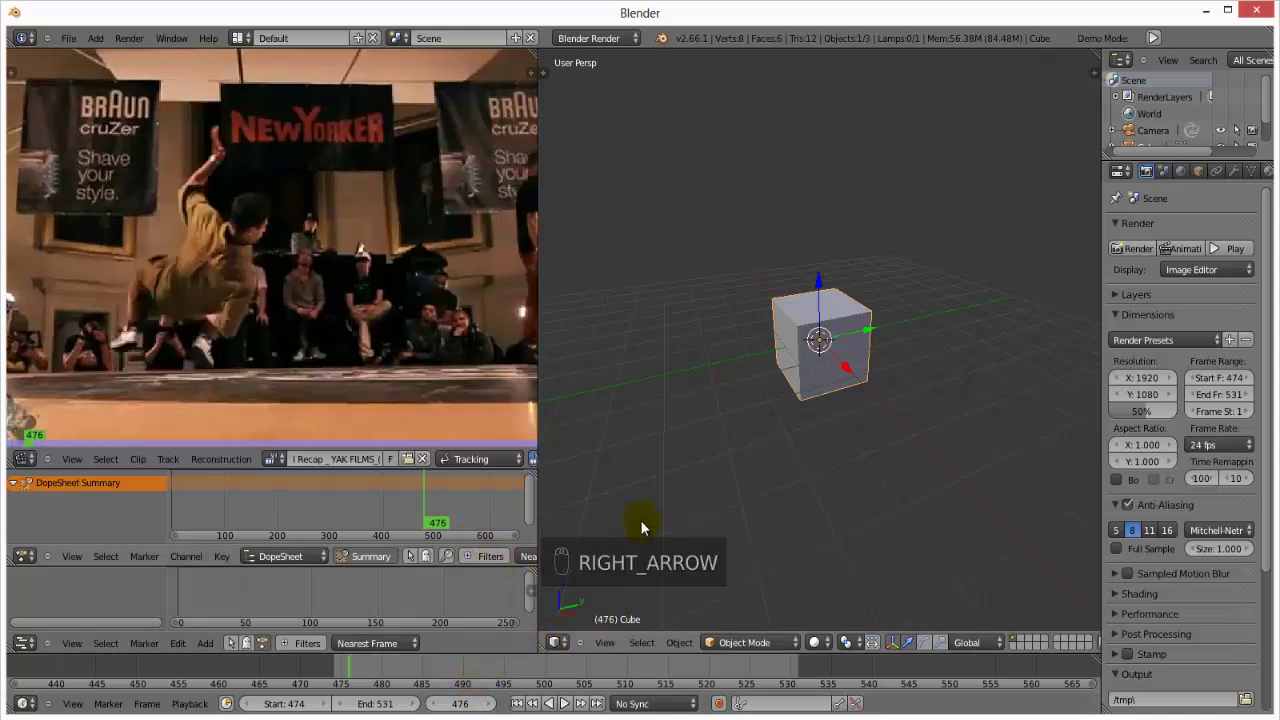
key(Right)
key(Right)
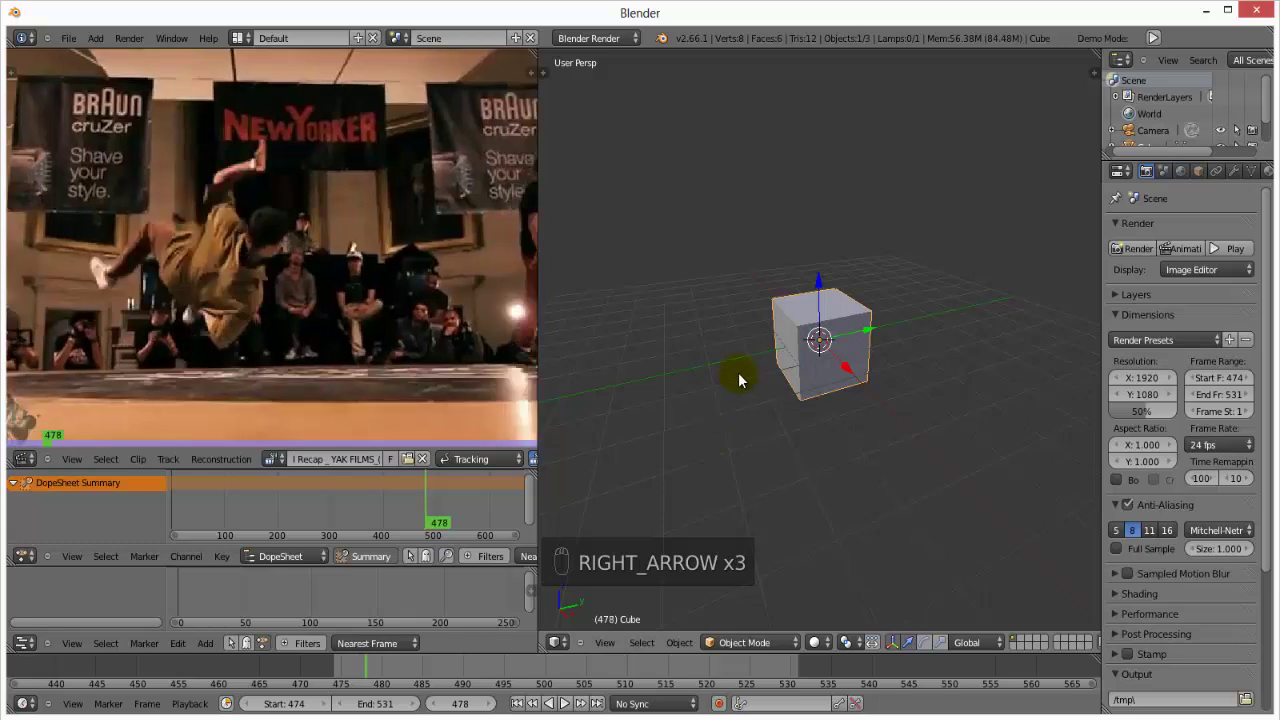
key(Right)
key(Right)
key(Right)
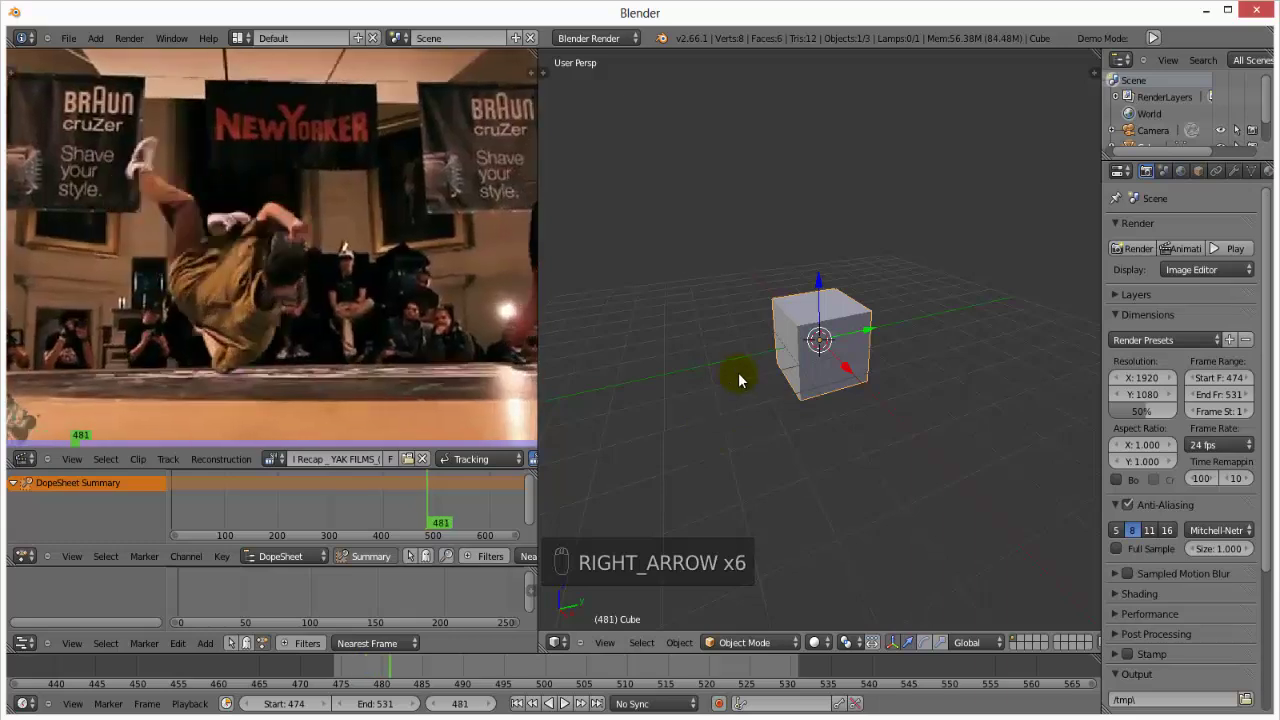
key(Right)
key(Right)
key(Right)
key(Right)
key(Right)
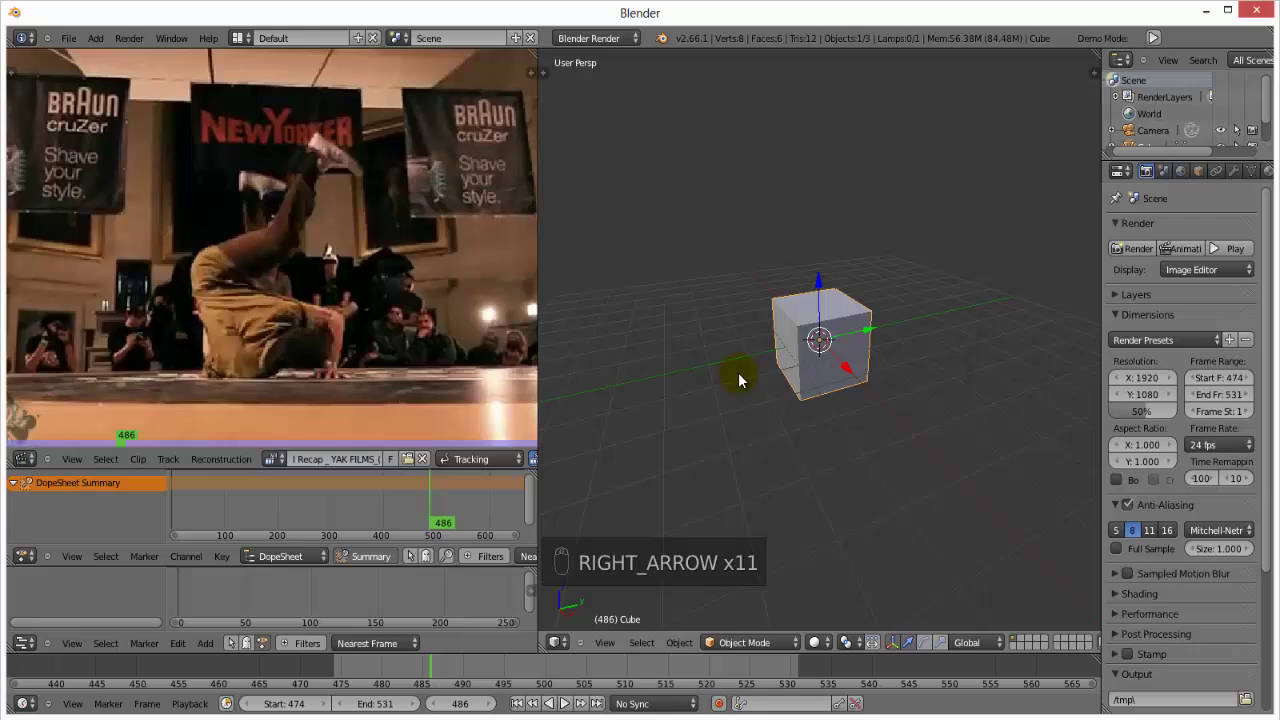
key(Right)
key(Right)
key(Right)
key(Right)
key(Right)
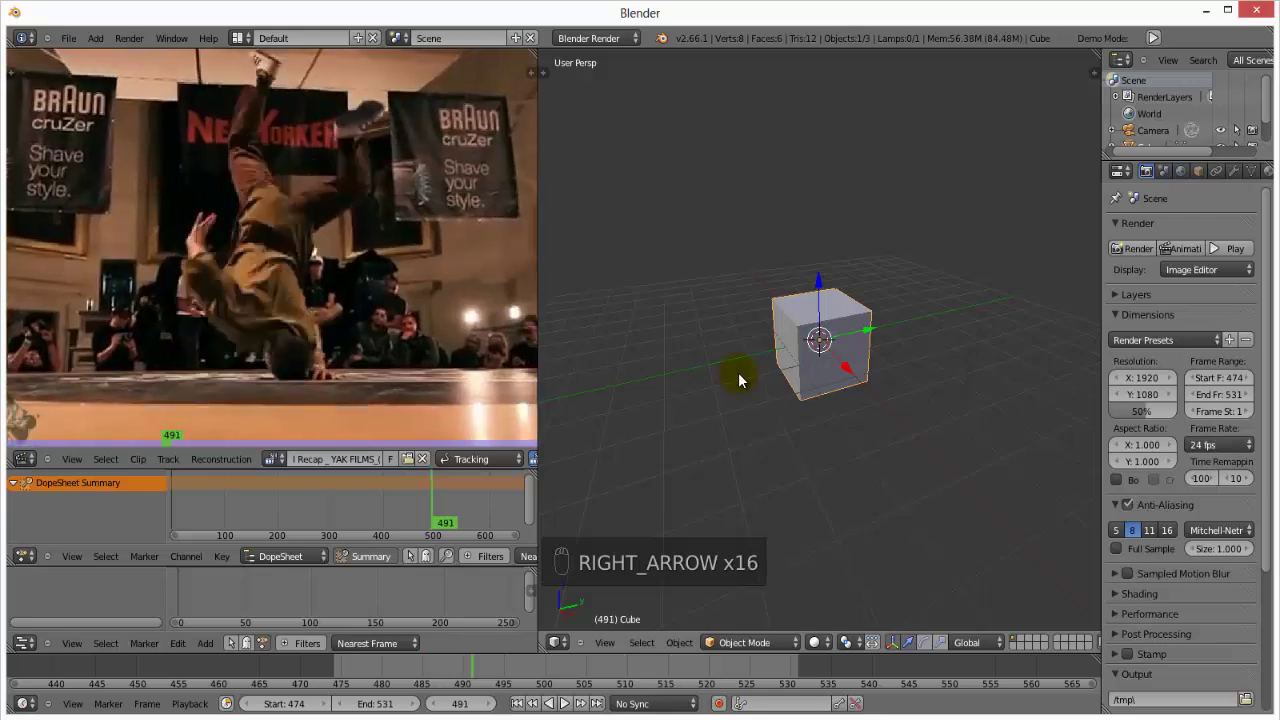
key(Right)
key(Right)
key(Right)
key(Right)
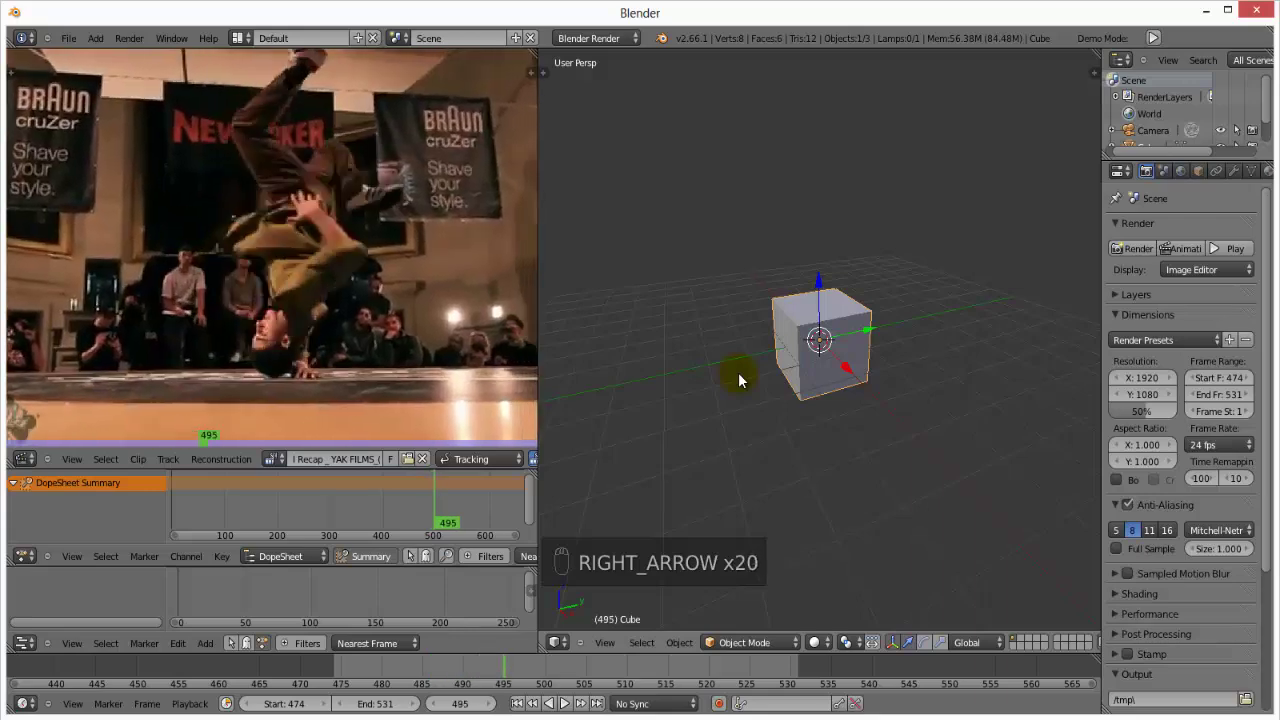
key(Right)
key(Right)
key(Right)
key(Right)
key(Right)
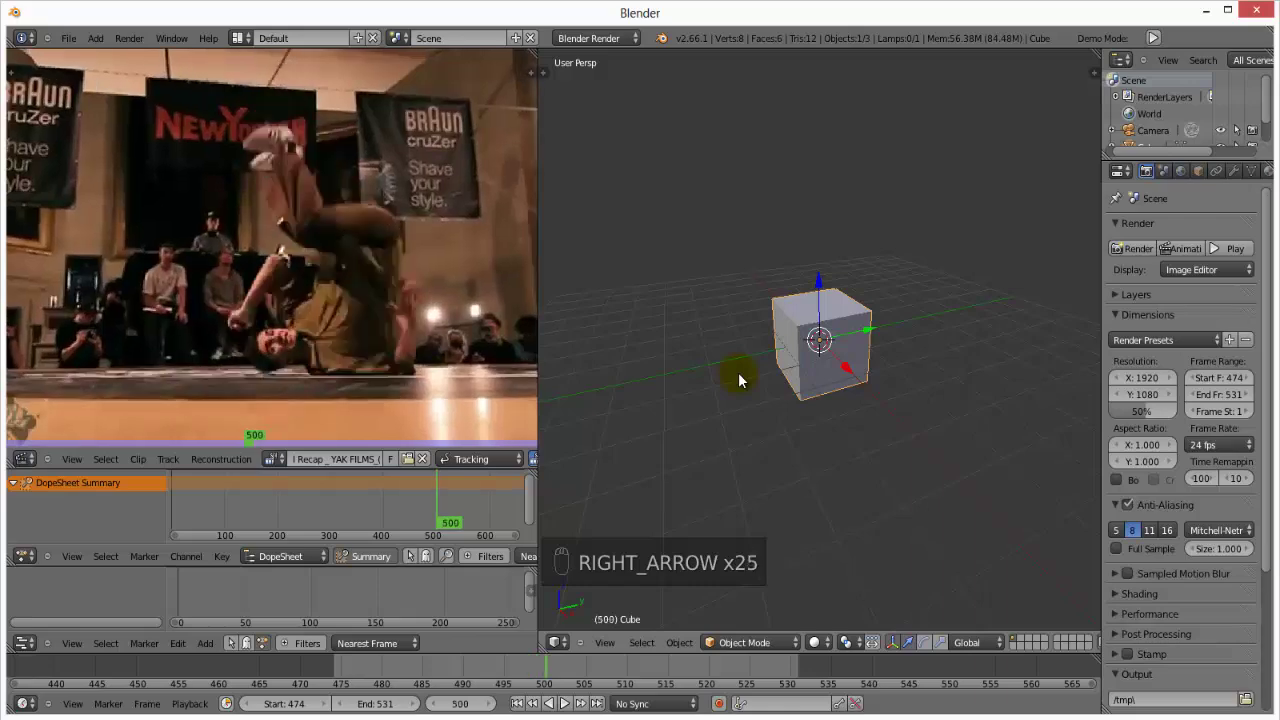
key(Right)
key(Right)
key(Right)
key(Right)
key(Right)
key(Right)
key(Right)
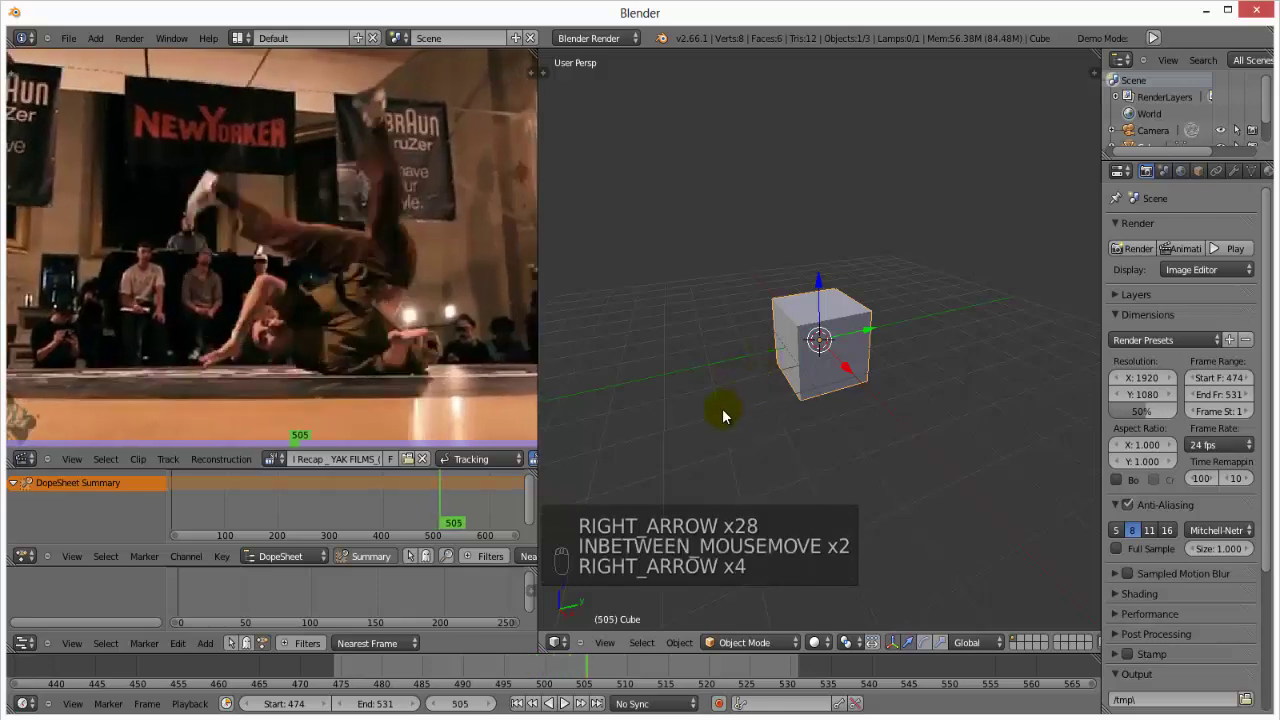
key(Right)
key(Right)
key(Right)
key(Right)
key(Right)
key(Right)
key(Right)
key(Right)
key(Right)
key(Right)
key(Right)
key(Right)
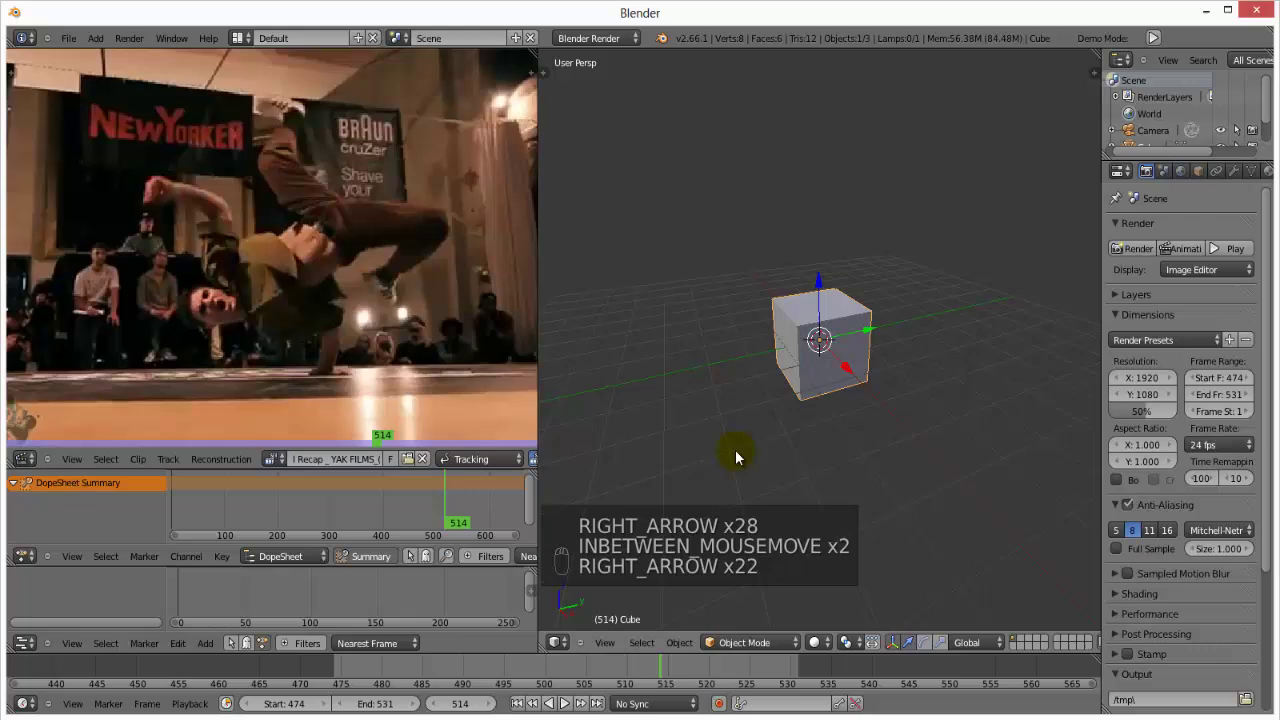
key(Right)
key(Right)
key(Right)
key(Right)
key(Right)
key(Right)
key(Right)
key(Right)
key(Right)
key(Right)
key(Right)
key(Right)
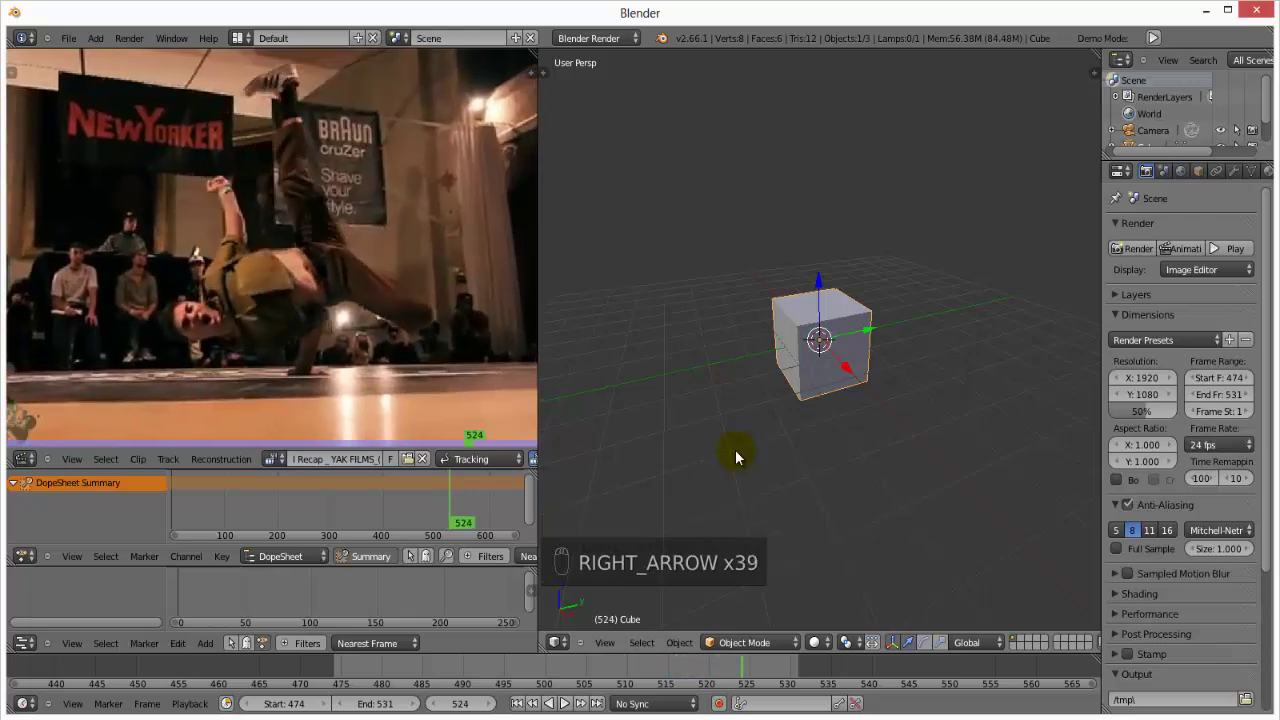
key(Right)
key(Right)
key(Right)
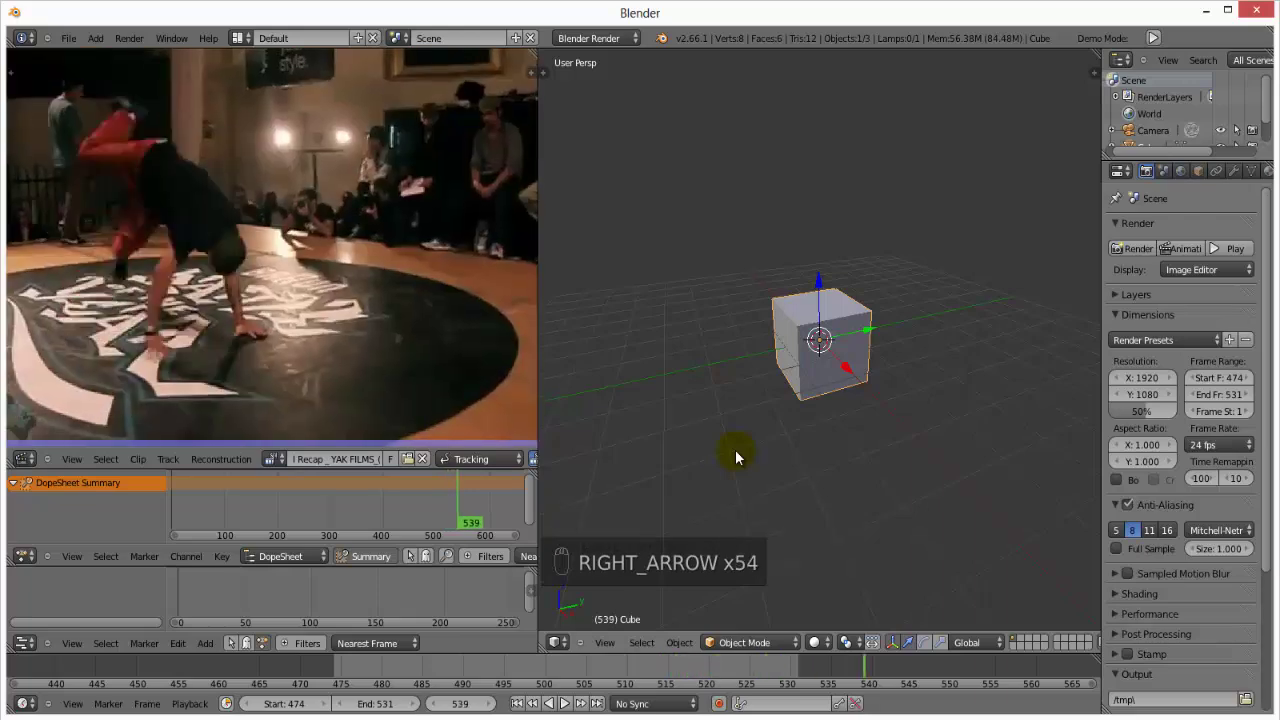
Orbit and zoom the 3D viewport in to a lower, frontal view of the cube
mouse_move(670, 383)
middle_down()
mouse_move(871, 363)
mouse_move(714, 406)
mouse_move(792, 371)
middle_up()
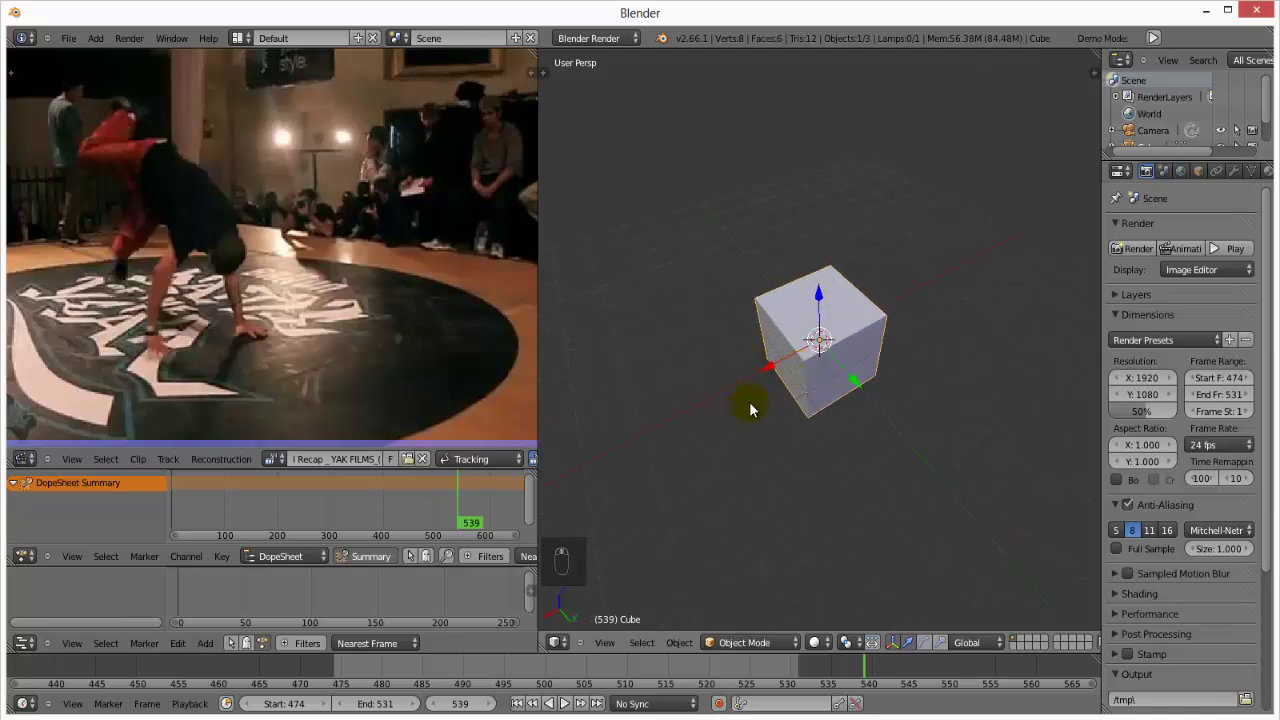
mouse_move(751, 408)
middle_down()
mouse_move(857, 349)
mouse_move(751, 366)
mouse_move(814, 423)
mouse_move(777, 309)
mouse_move(874, 313)
mouse_move(817, 362)
middle_up()
scroll(865, 305, down, 2)
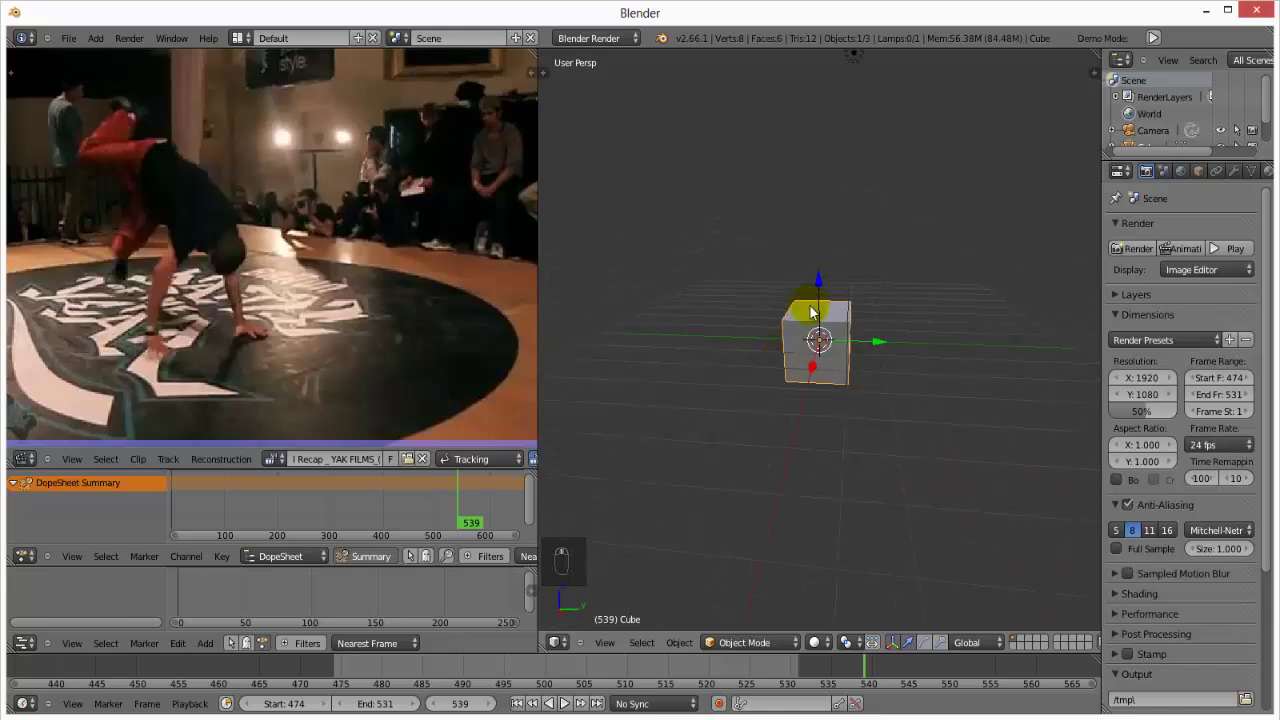
mouse_move(811, 313)
middle_down()
mouse_move(709, 363)
mouse_move(763, 387)
mouse_move(749, 417)
mouse_move(702, 396)
mouse_move(826, 283)
middle_up()
middle_drag(819, 340, 775, 333)
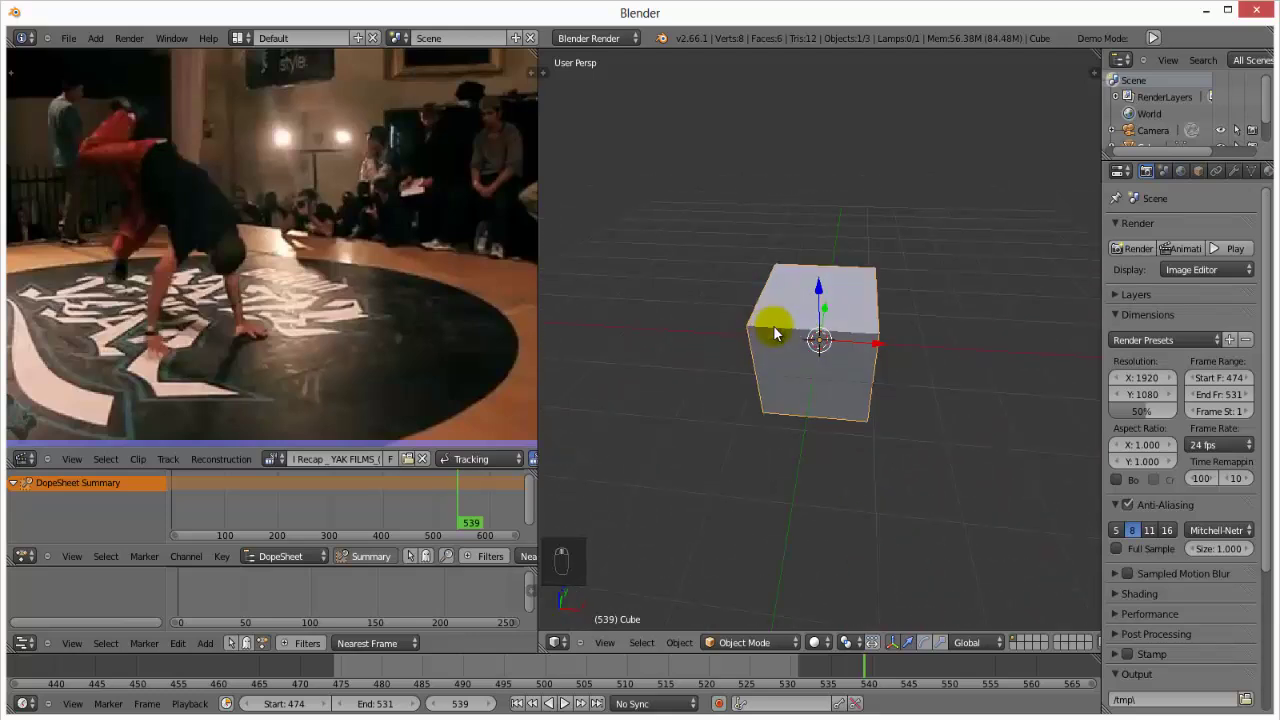